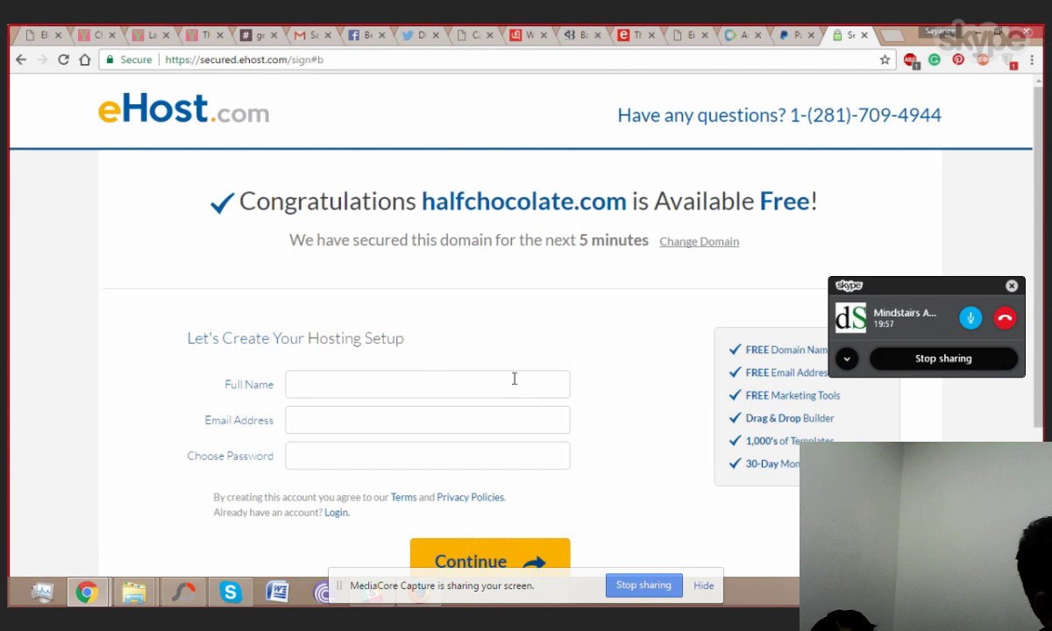
Step: Enter the account holder's full name, replacing the first attempt and then adding the surname
{"action": "left_click", "coordinate": [422, 377]}
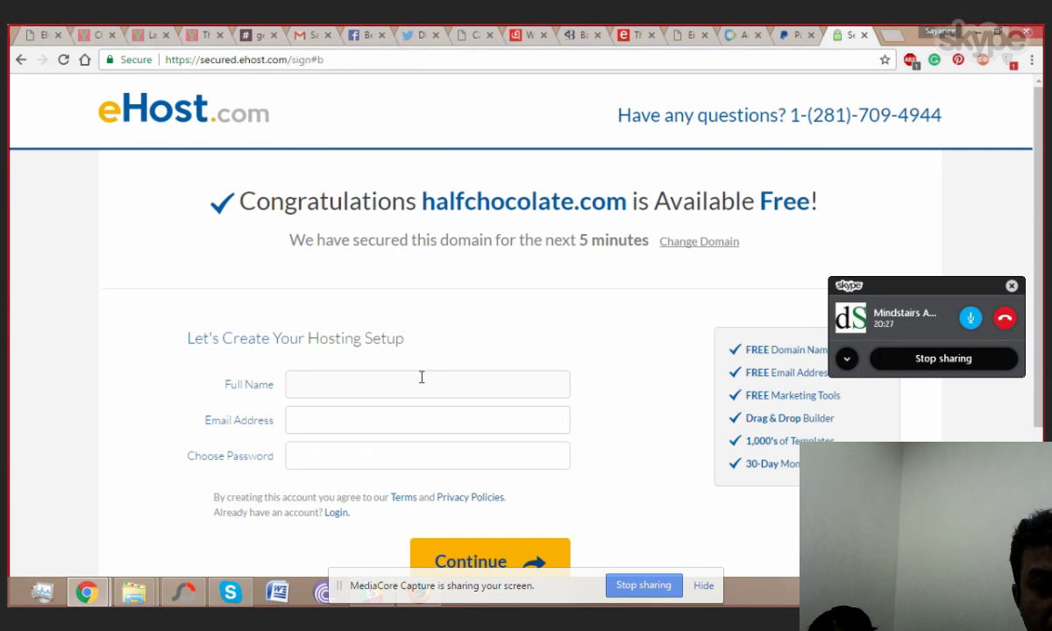
{"action": "type", "text": "sayanee"}
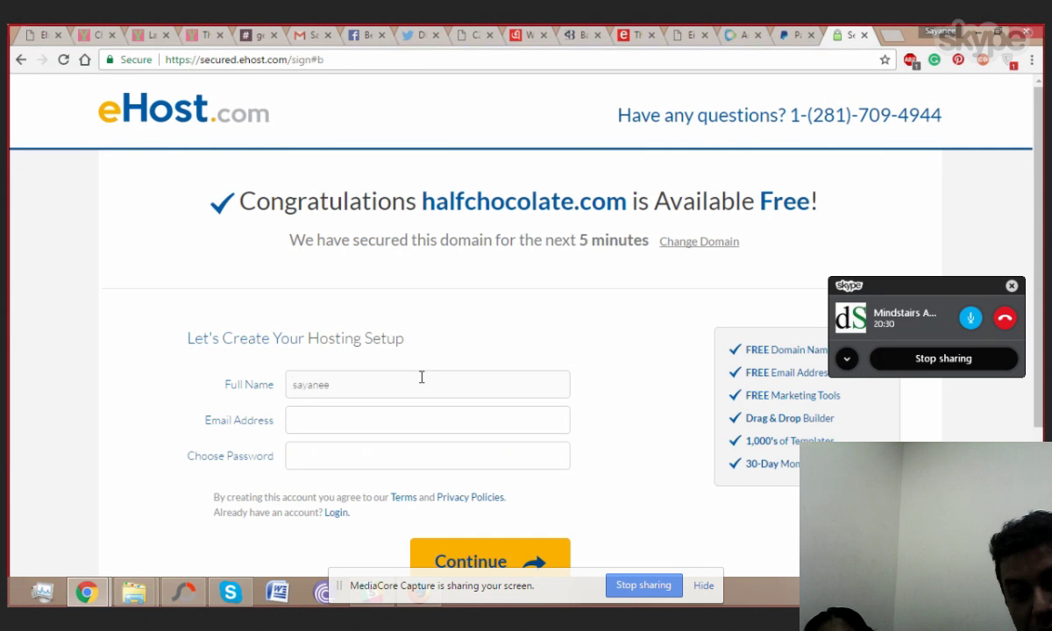
{"action": "left_click", "coordinate": [390, 418]}
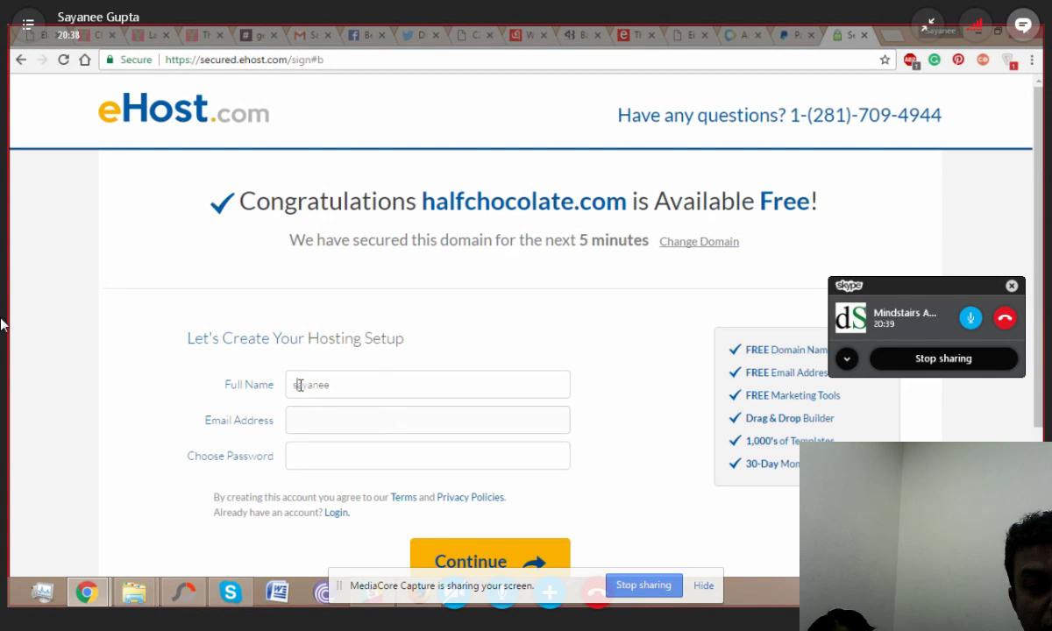
{"action": "left_click_drag", "start_coordinate": [293, 386], "coordinate": [341, 388]}
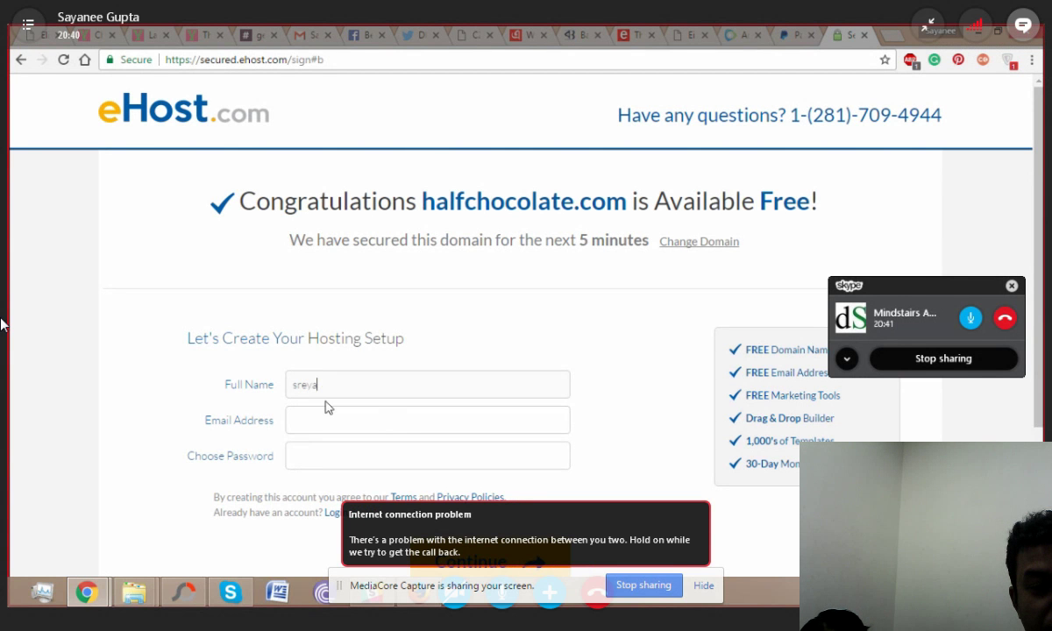
{"action": "left_click", "coordinate": [316, 421]}
{"action": "left_click", "coordinate": [345, 382]}
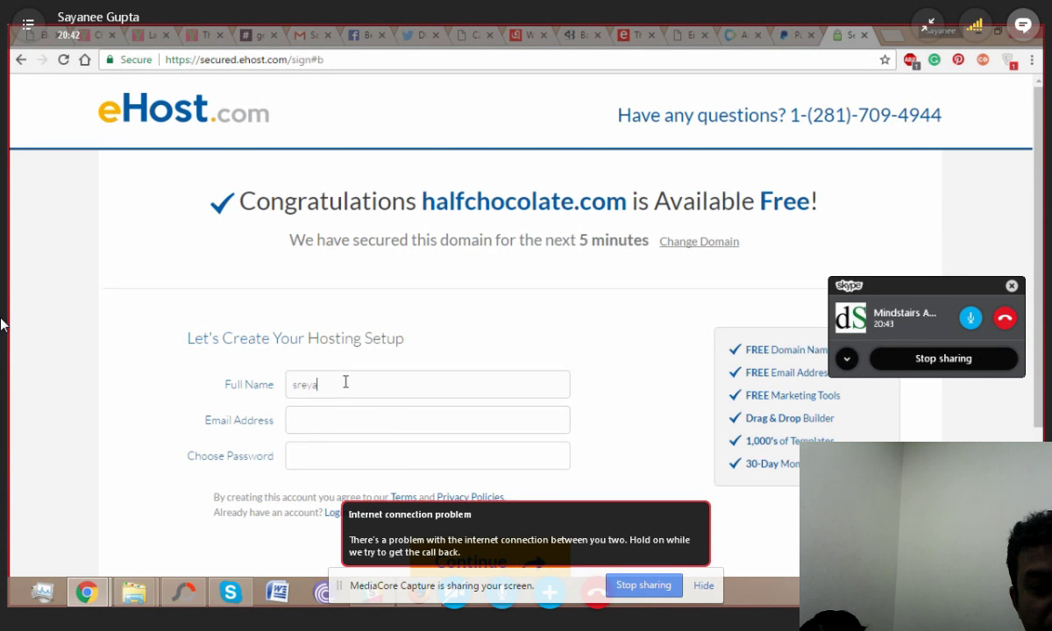
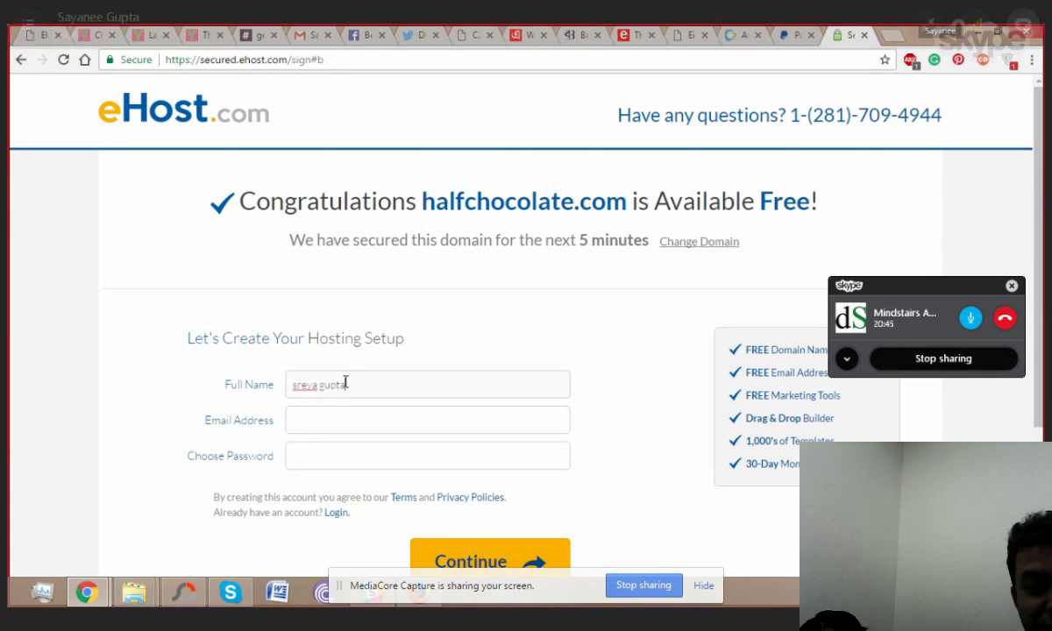
{"action": "left_click", "coordinate": [323, 412]}
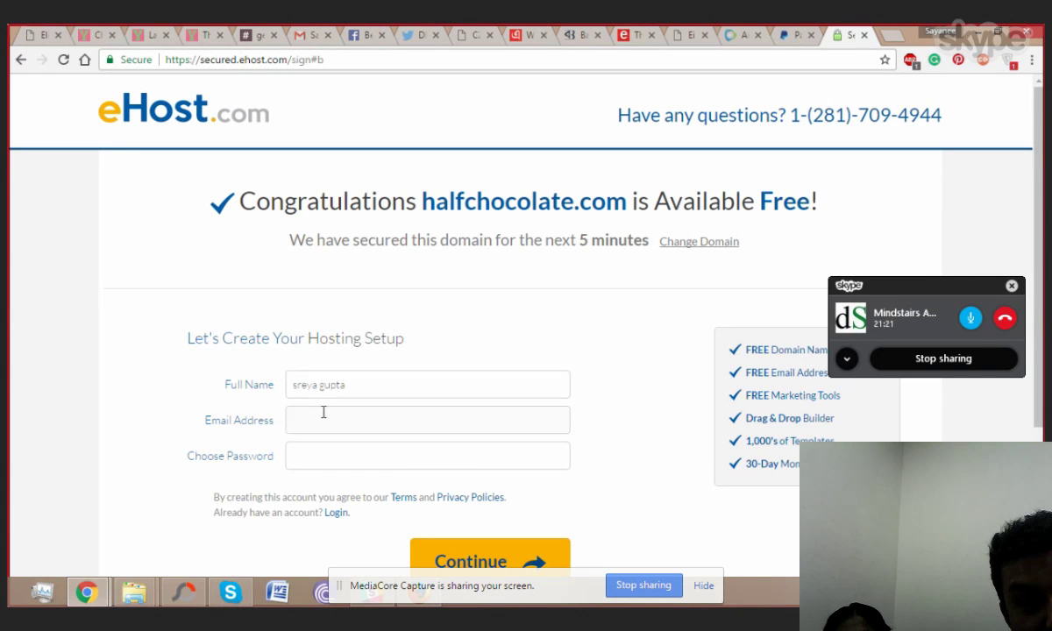
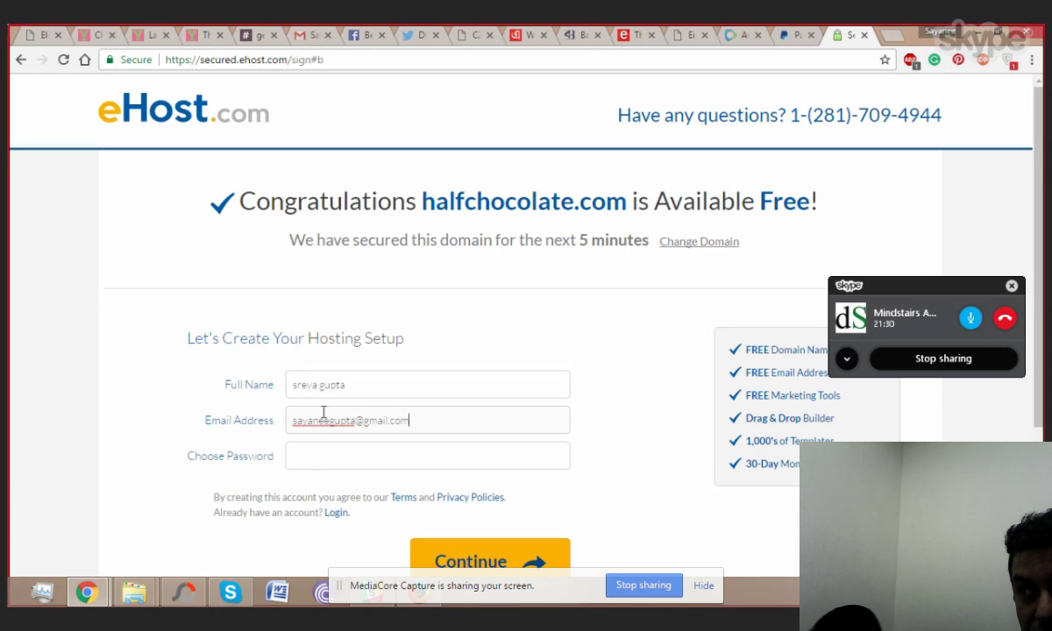
Step: Fill in the contact e-mail address and type an account password
{"action": "left_click", "coordinate": [324, 459]}
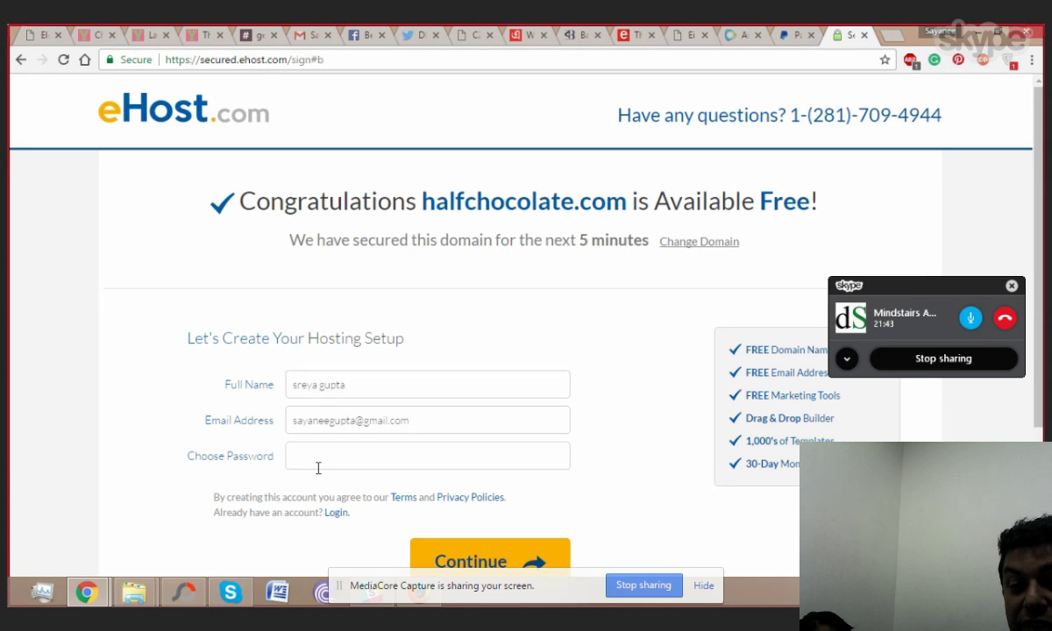
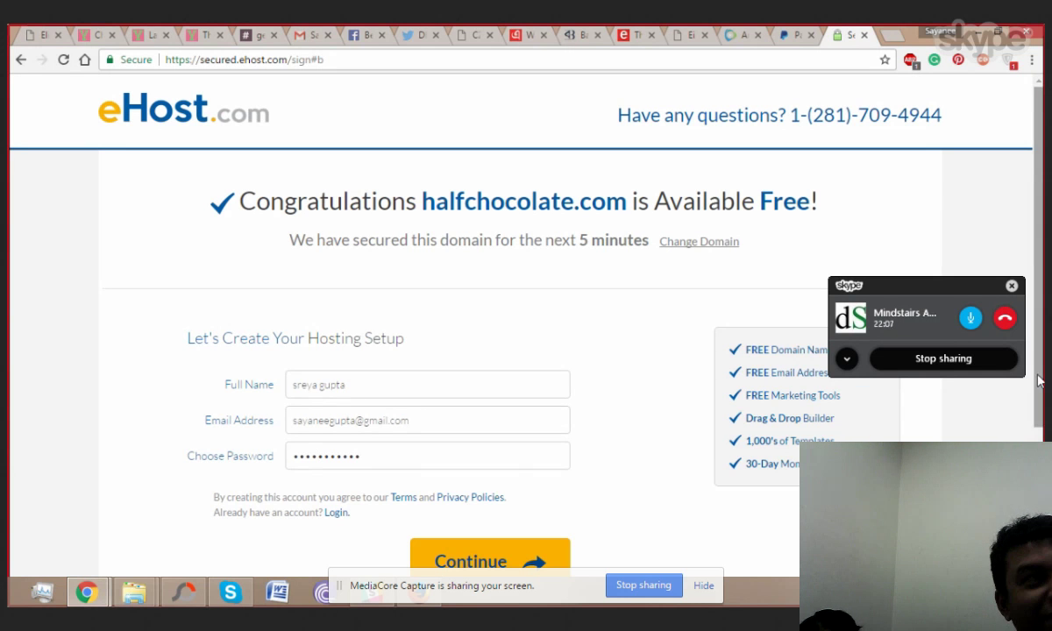
Step: Submit the account details and start on the street address of the billing page
{"action": "scroll", "coordinate": [1040, 380], "scroll_direction": "down", "scroll_amount": 1}
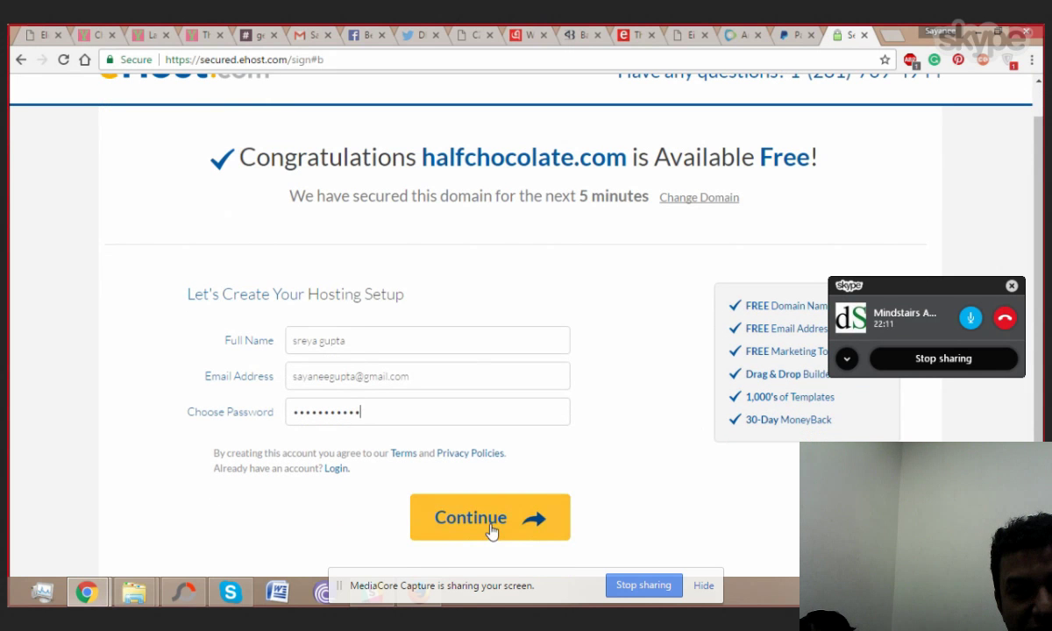
{"action": "left_click", "coordinate": [491, 526]}
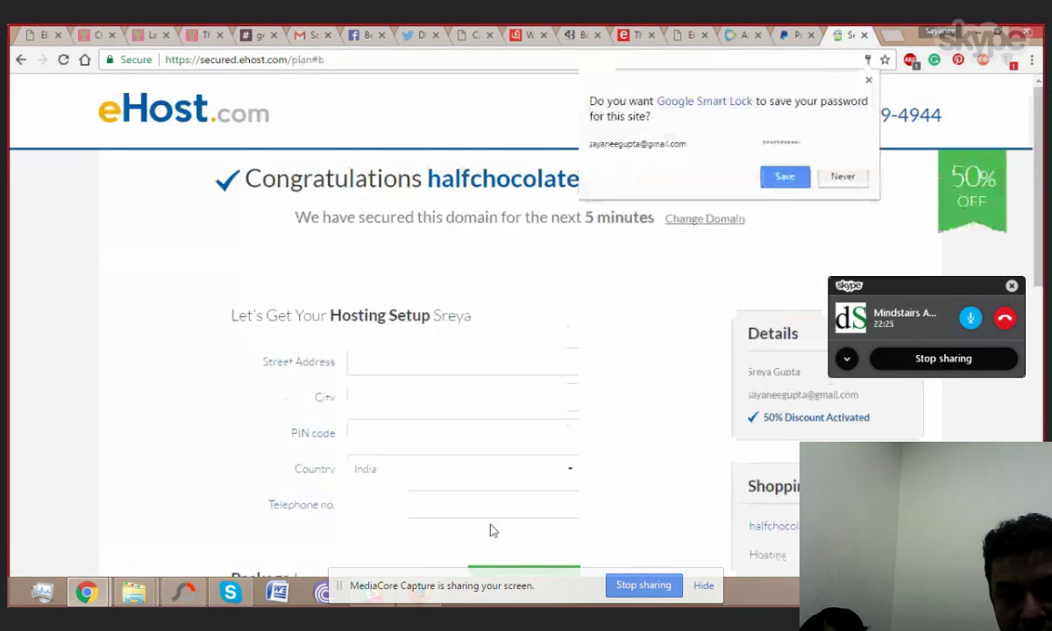
{"action": "left_click", "coordinate": [421, 357]}
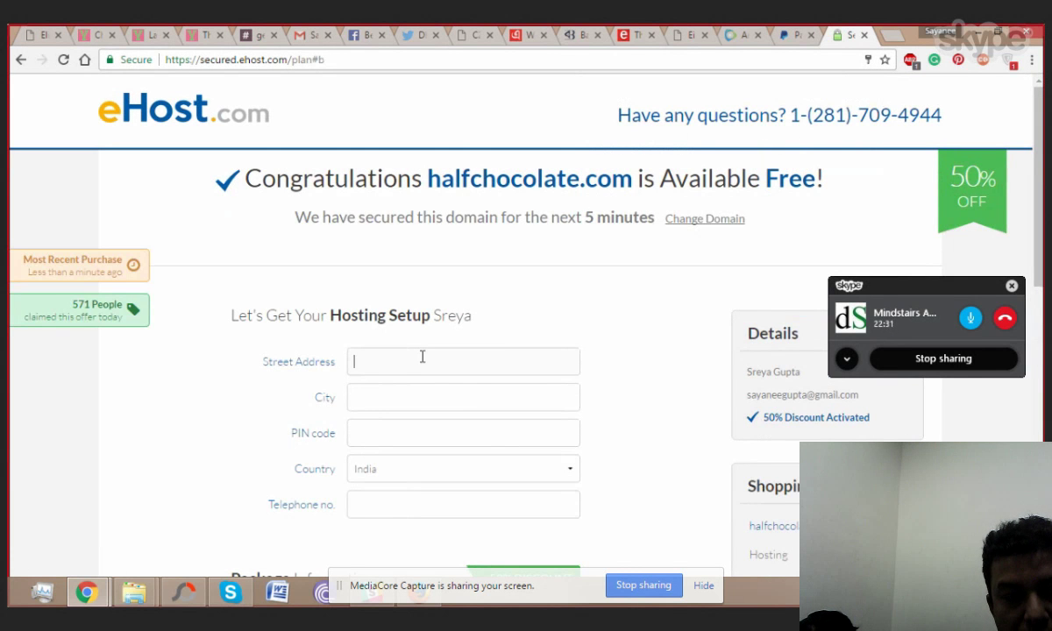
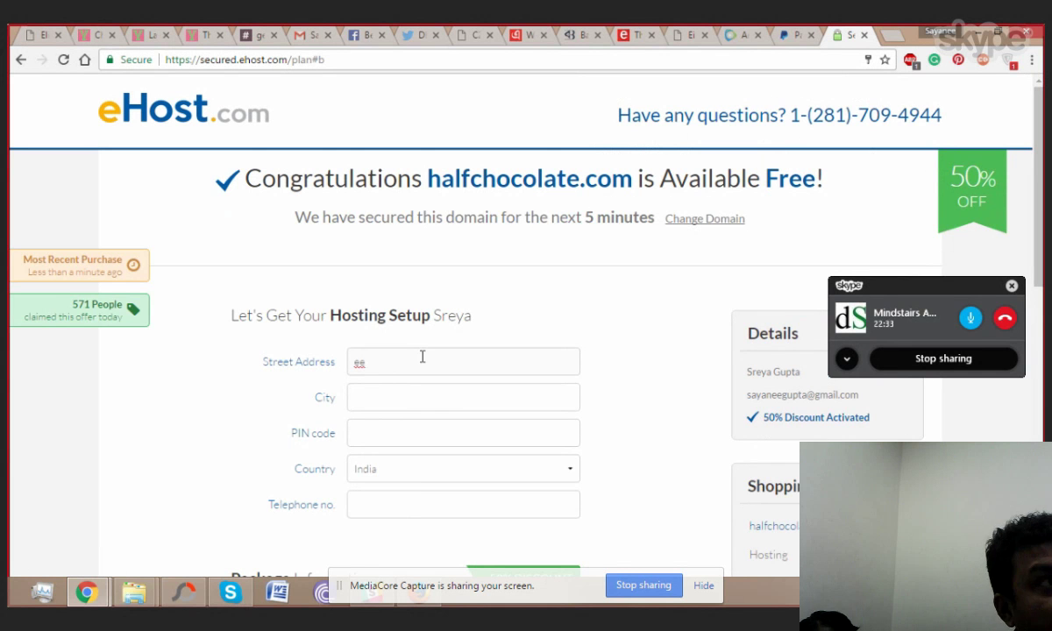
Step: Enter the street address, autofill the city and PIN code, and type the telephone number
{"action": "left_click", "coordinate": [382, 407]}
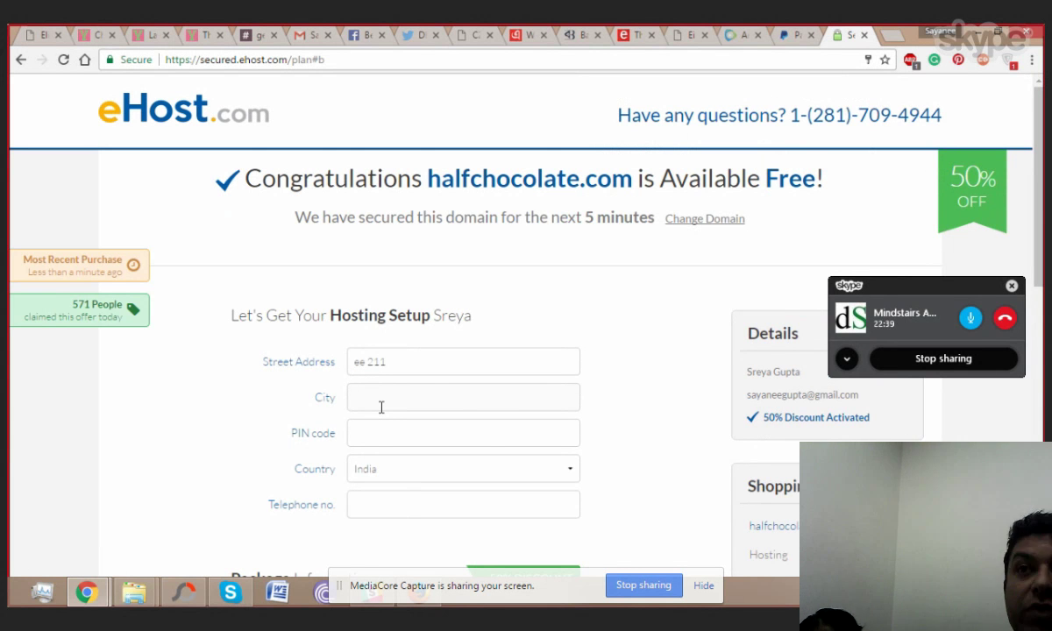
{"action": "type", "text": "Kol"}
{"action": "key", "text": "Down"}
{"action": "key", "text": "Return"}
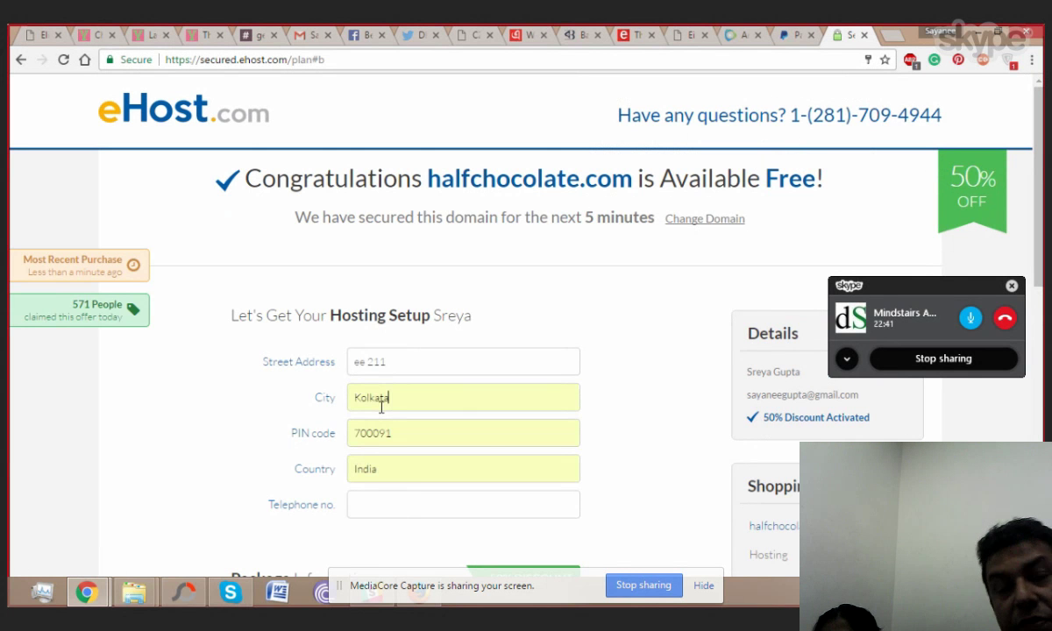
{"action": "left_click", "coordinate": [383, 504]}
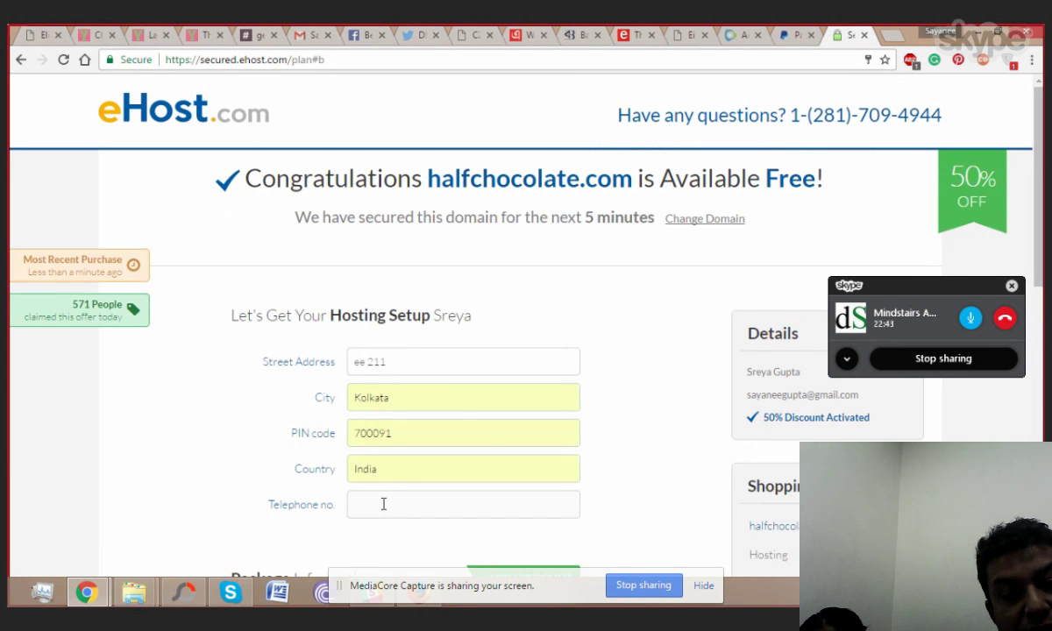
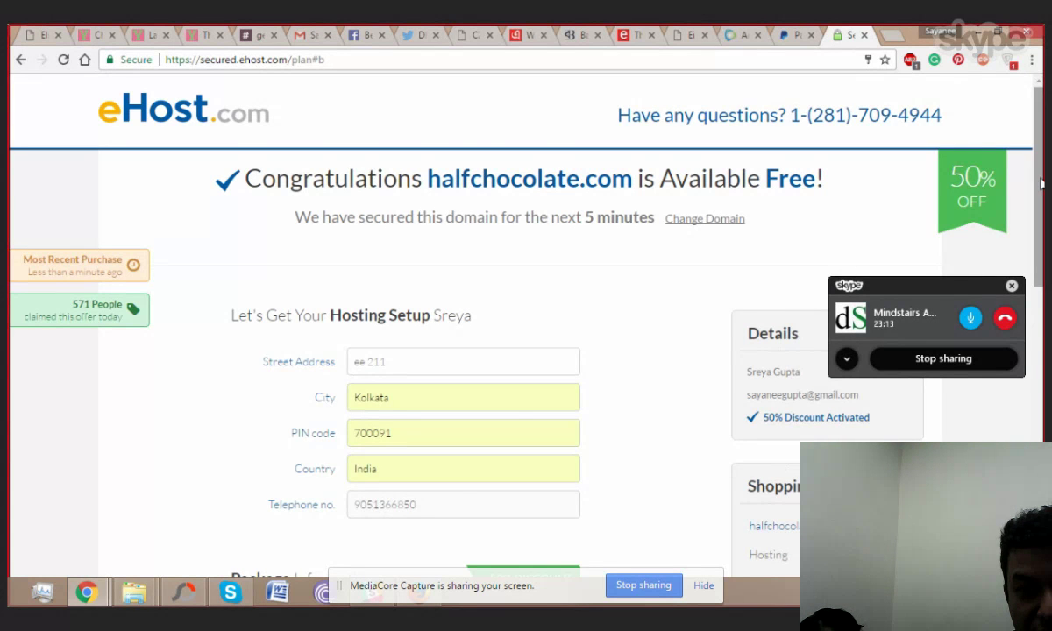
{"action": "left_click_drag", "start_coordinate": [1040, 212], "coordinate": [1041, 238]}
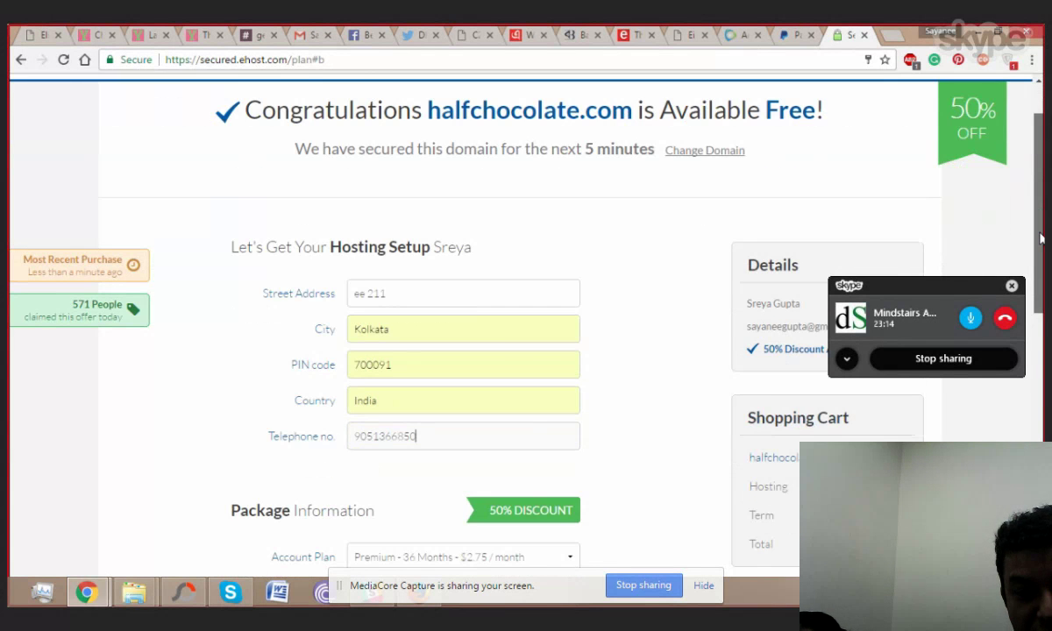
{"action": "scroll", "coordinate": [606, 357], "scroll_direction": "down", "scroll_amount": 2}
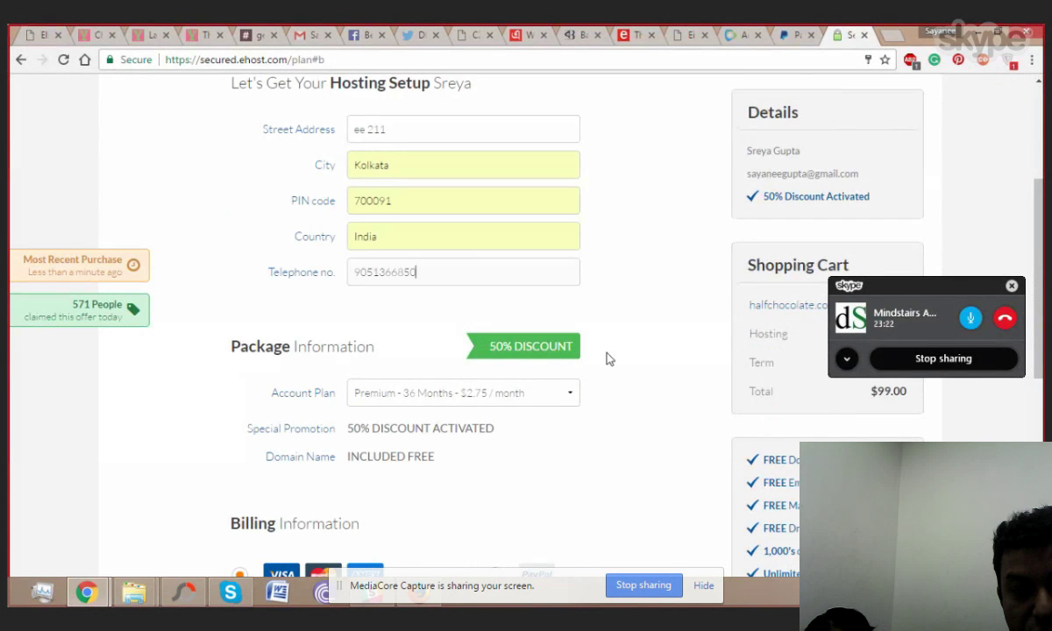
{"action": "left_click", "coordinate": [569, 394]}
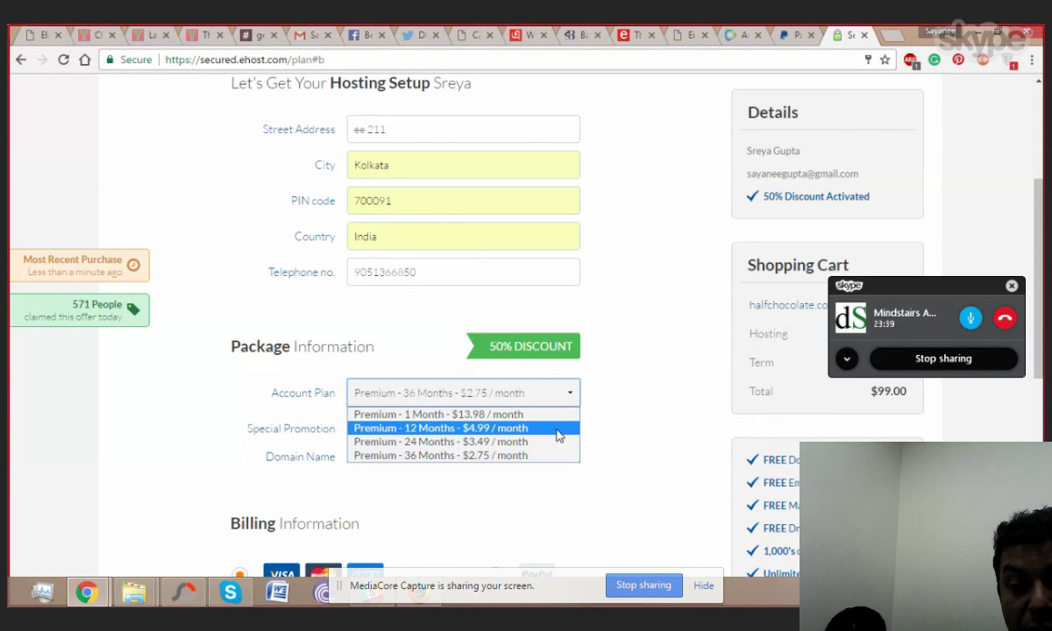
{"action": "left_click", "coordinate": [621, 462]}
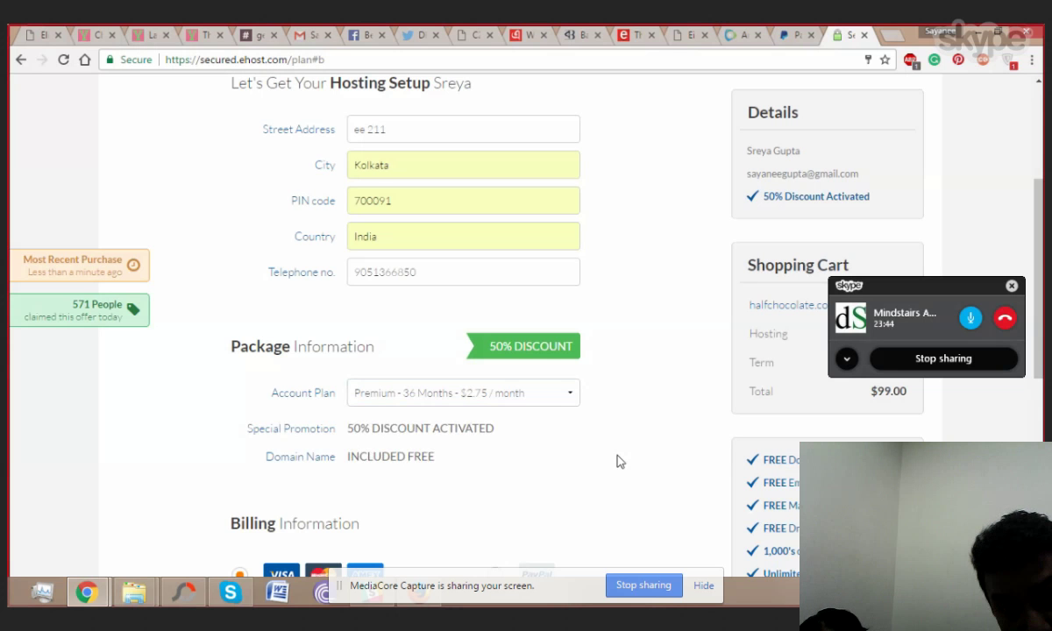
{"action": "scroll", "coordinate": [620, 462], "scroll_direction": "down", "scroll_amount": 1}
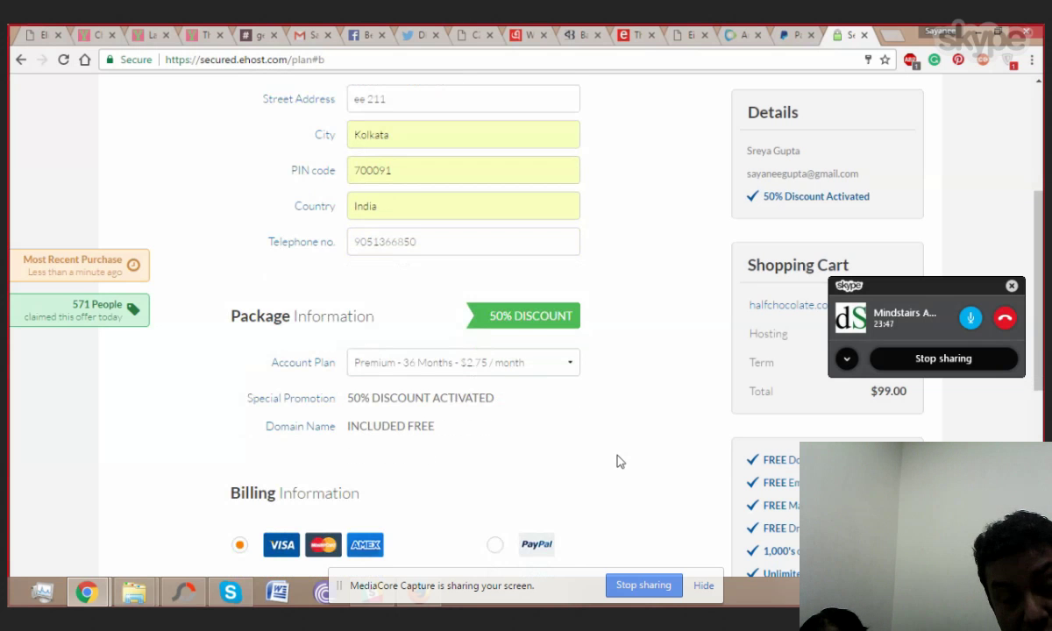
{"action": "scroll", "coordinate": [620, 463], "scroll_direction": "down", "scroll_amount": 1}
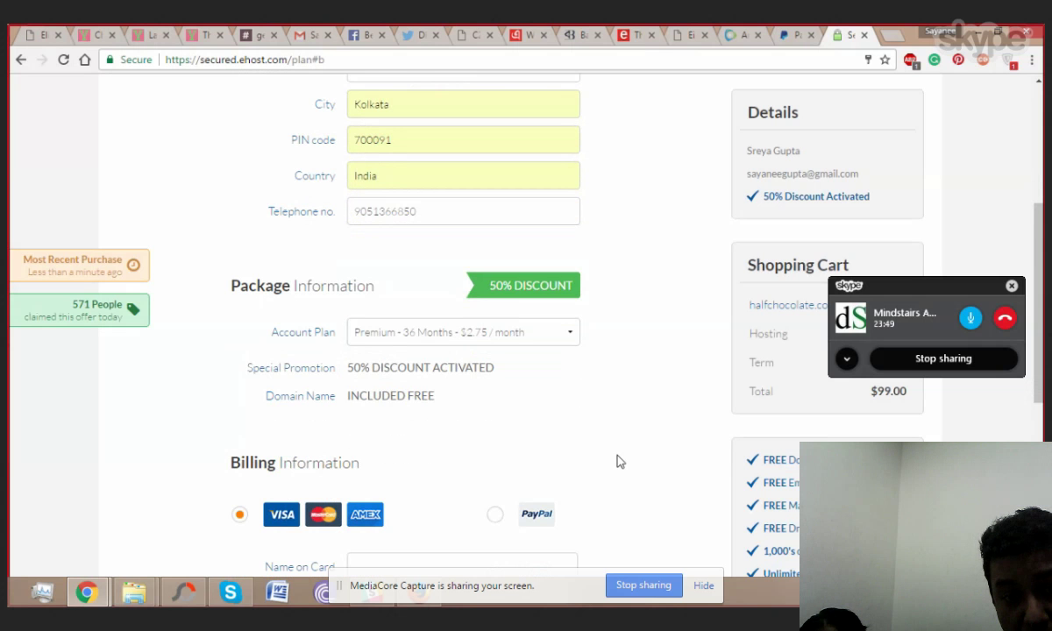
{"action": "scroll", "coordinate": [620, 462], "scroll_direction": "up", "scroll_amount": 1}
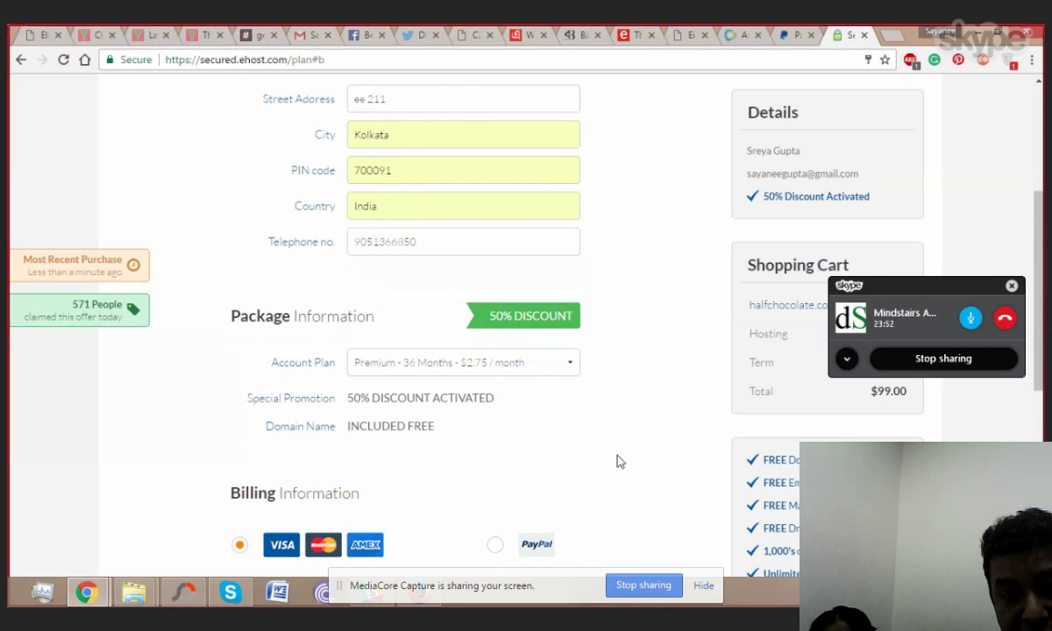
{"action": "scroll", "coordinate": [620, 462], "scroll_direction": "up", "scroll_amount": 2}
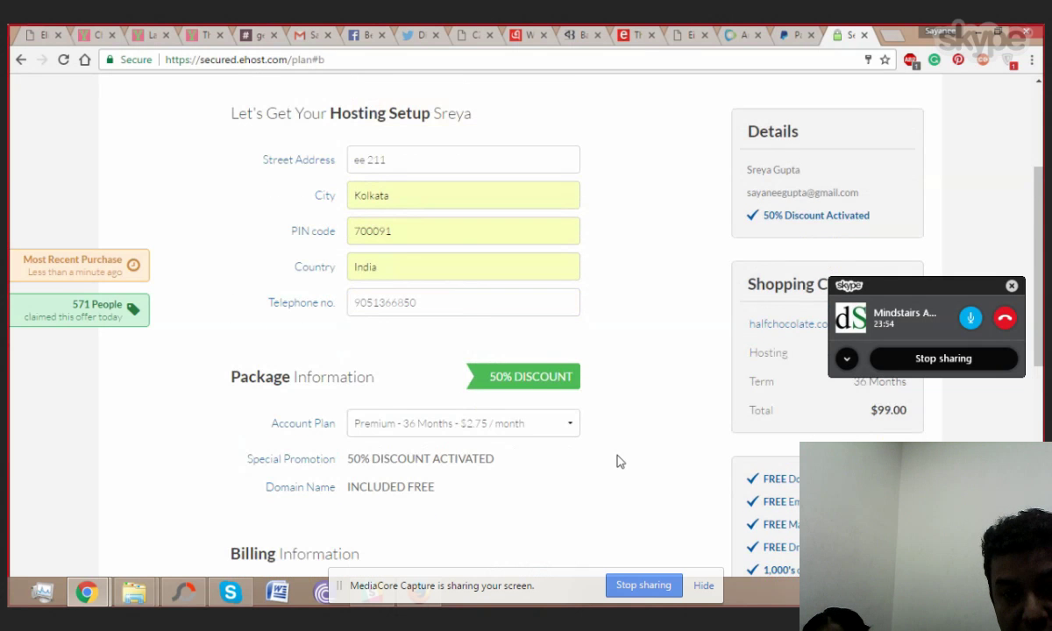
{"action": "scroll", "coordinate": [620, 463], "scroll_direction": "down", "scroll_amount": 4}
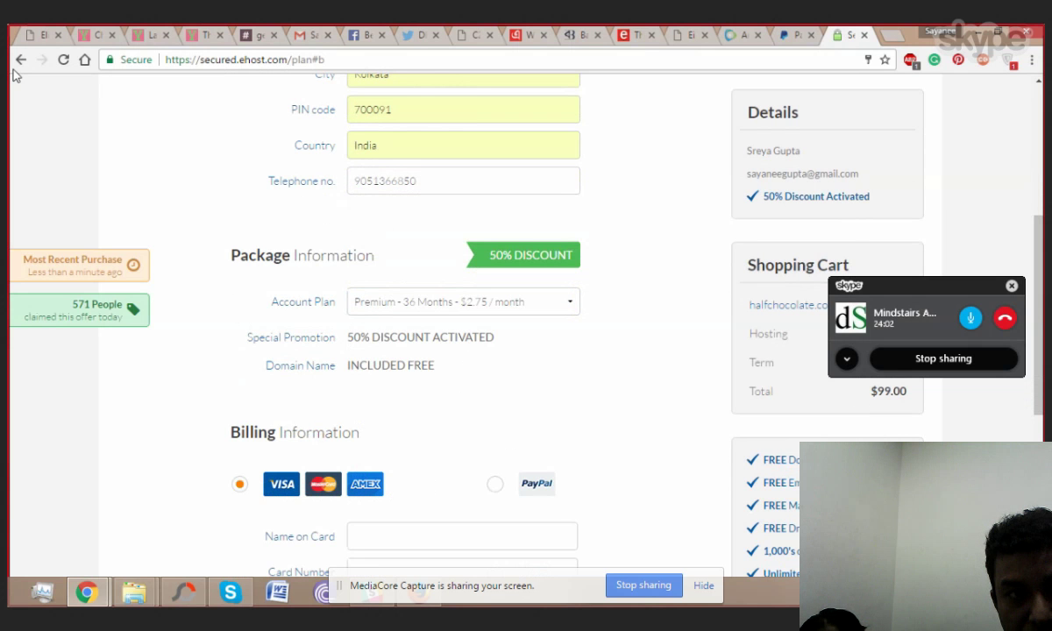
Step: Trigger the exit popup from the checkout and accept the 60% discount offer
{"action": "mouse_move", "coordinate": [17, 67]}
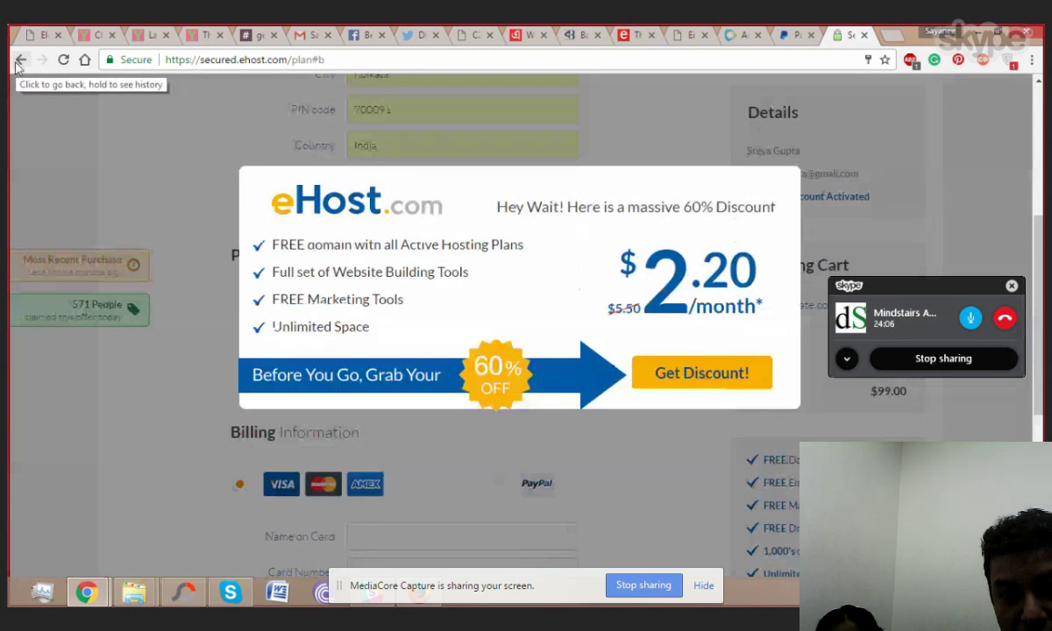
{"action": "left_click", "coordinate": [19, 62]}
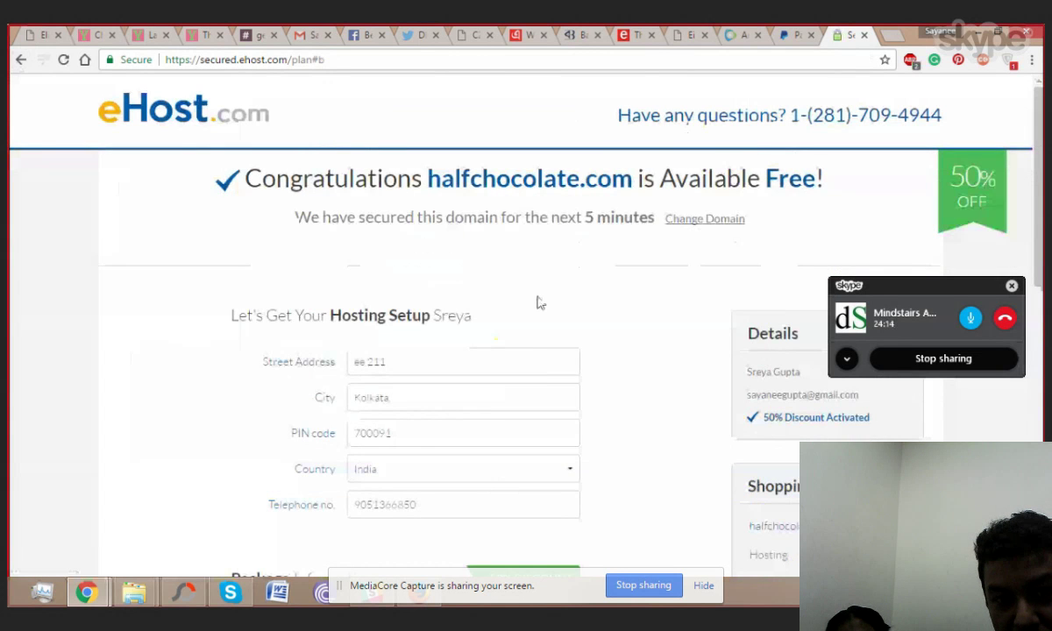
{"action": "scroll", "coordinate": [541, 302], "scroll_direction": "down", "scroll_amount": 3}
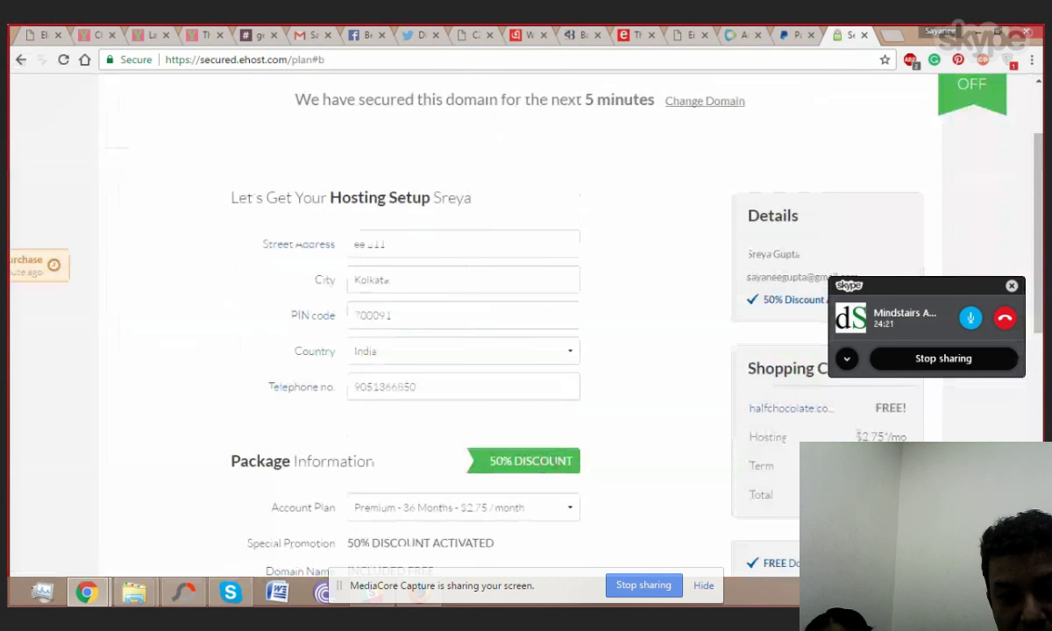
{"action": "scroll", "coordinate": [662, 402], "scroll_direction": "down", "scroll_amount": 5}
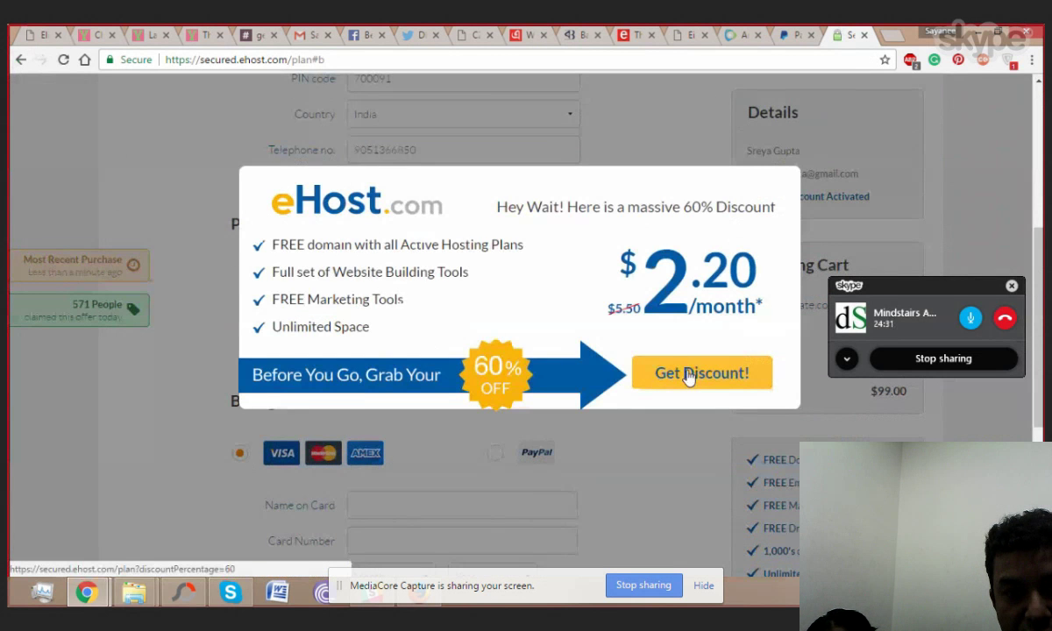
{"action": "left_click", "coordinate": [689, 376]}
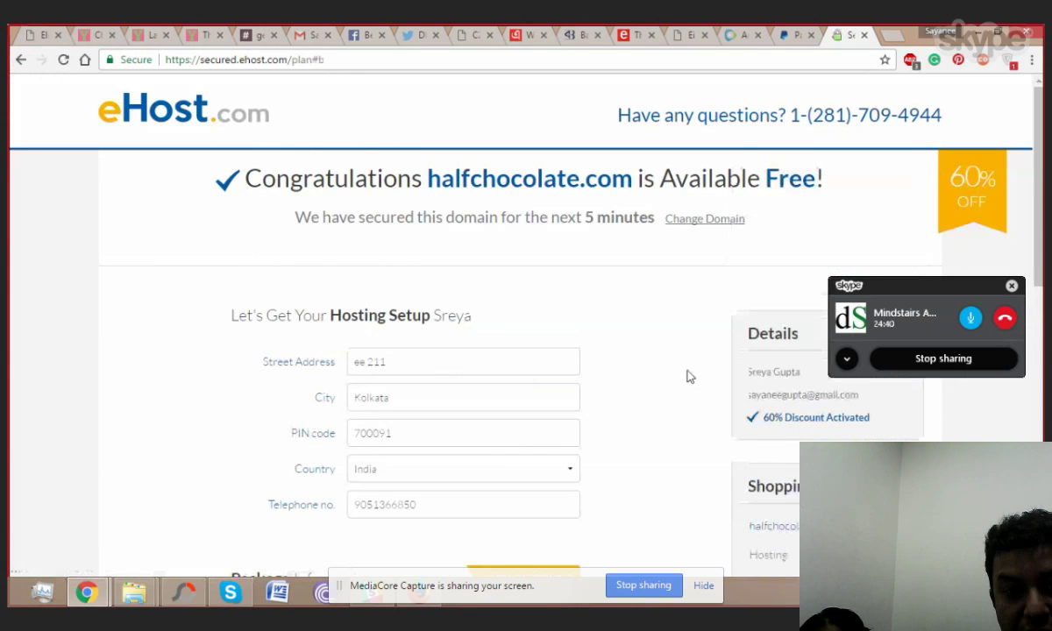
Step: Capitalise the first word of the street address and add a dash after it
{"action": "scroll", "coordinate": [679, 372], "scroll_direction": "down", "scroll_amount": 3}
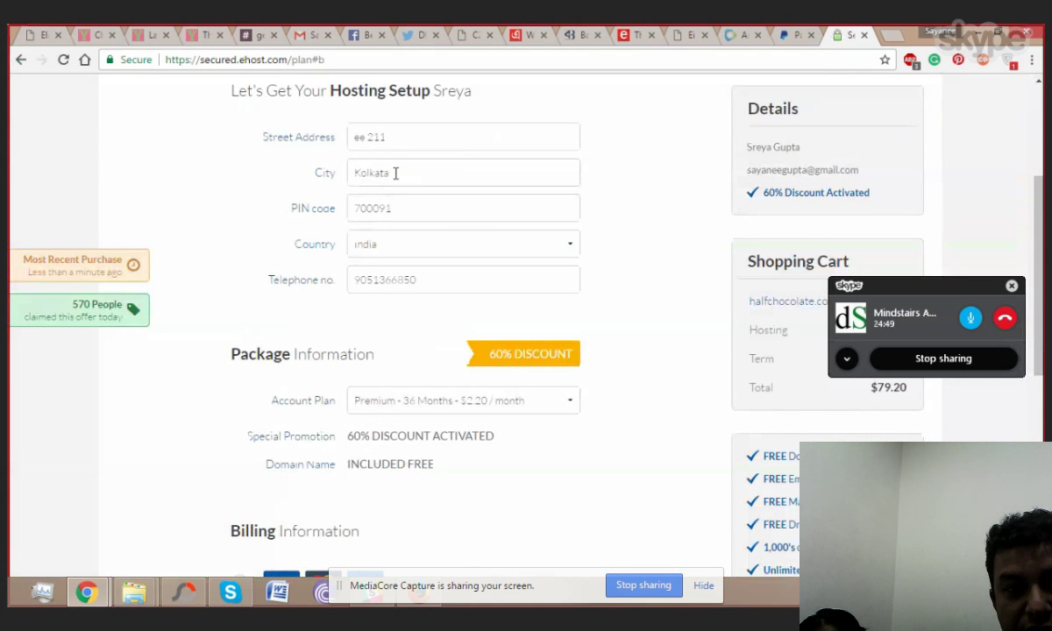
{"action": "left_click", "coordinate": [405, 145]}
{"action": "type", "text": ", 3"}
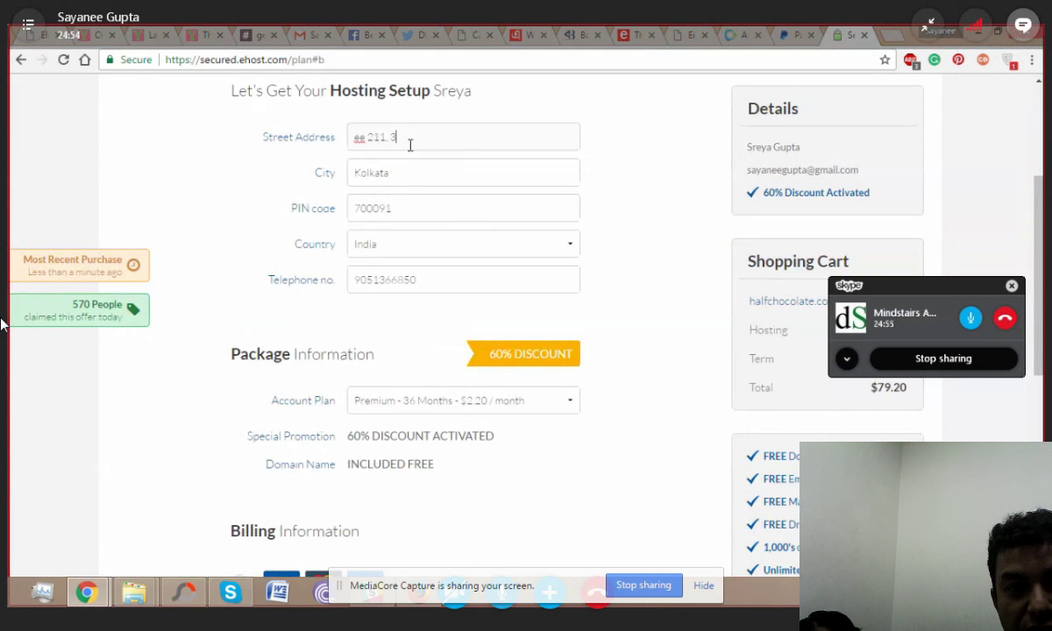
{"action": "key", "text": "BackSpace"}
{"action": "key", "text": "BackSpace"}
{"action": "key", "text": "BackSpace"}
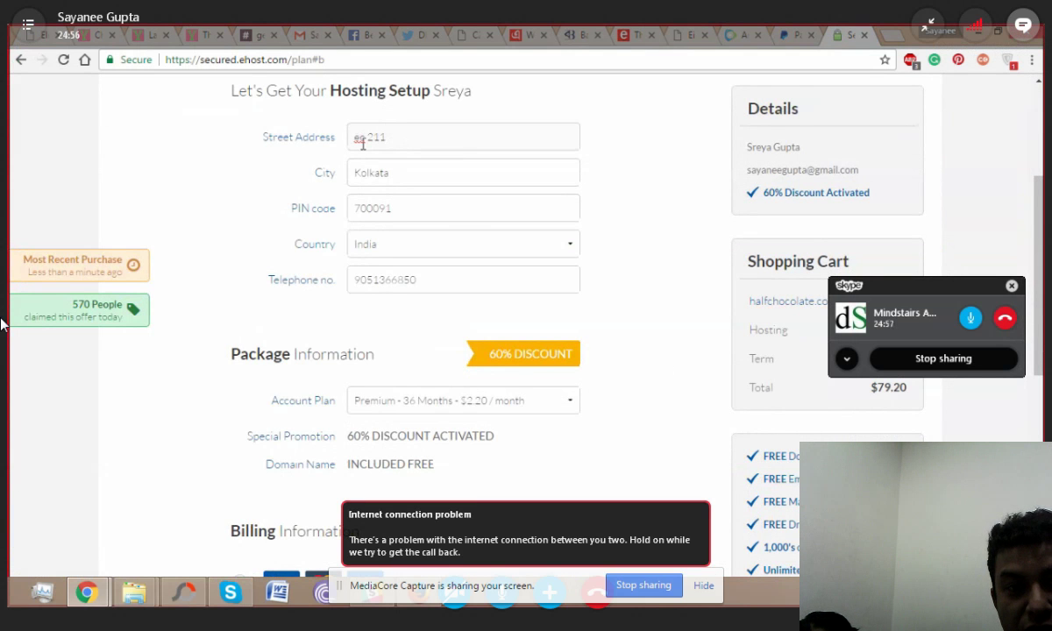
{"action": "double_click", "coordinate": [360, 138]}
{"action": "type", "text": "EE"}
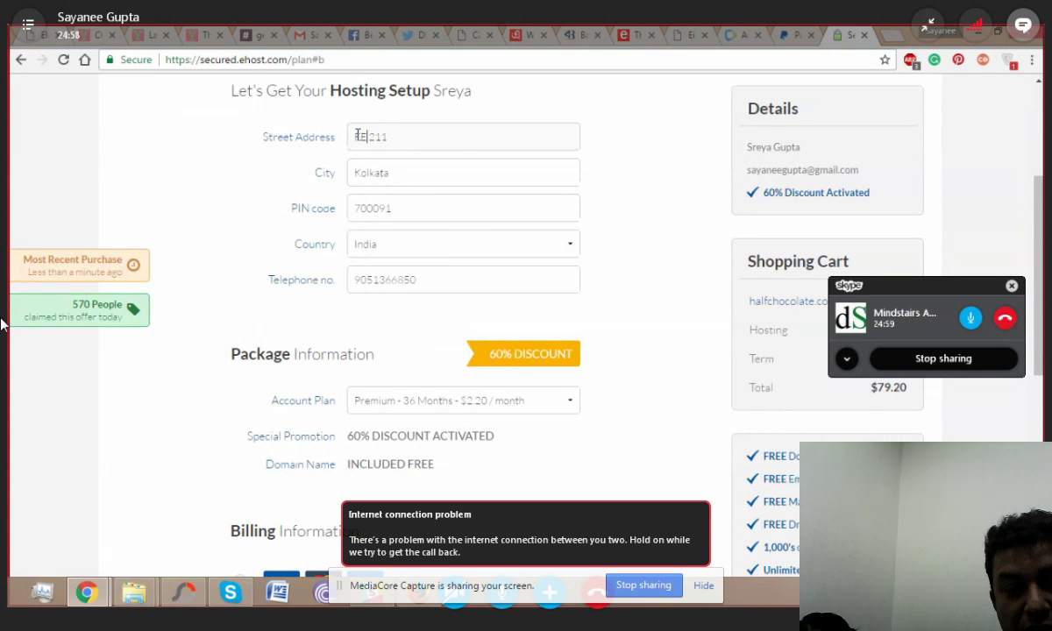
{"action": "type", "text": " -"}
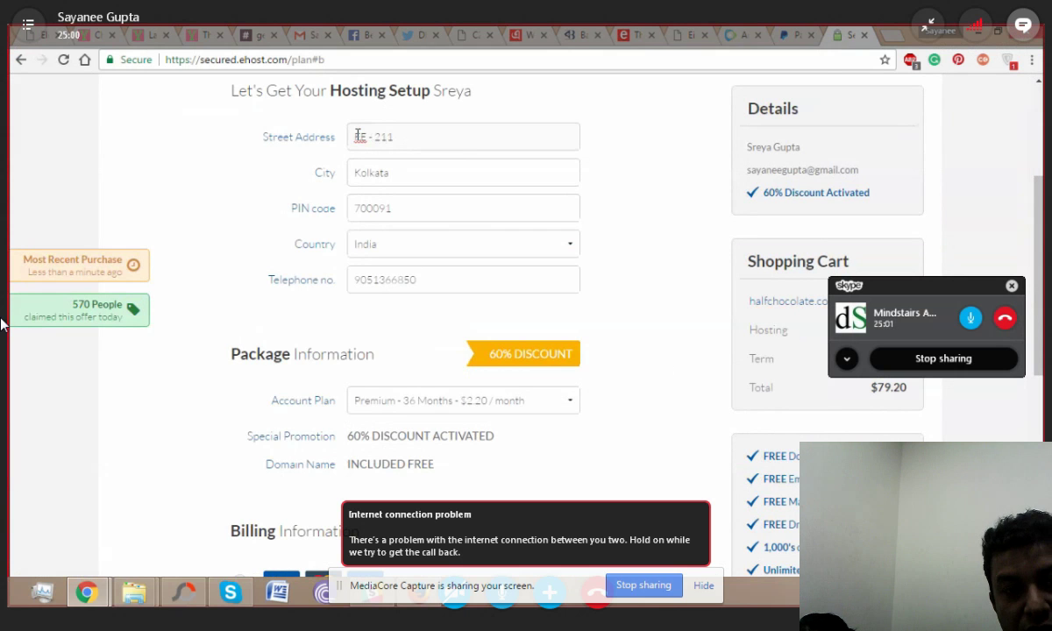
{"action": "left_click", "coordinate": [426, 137]}
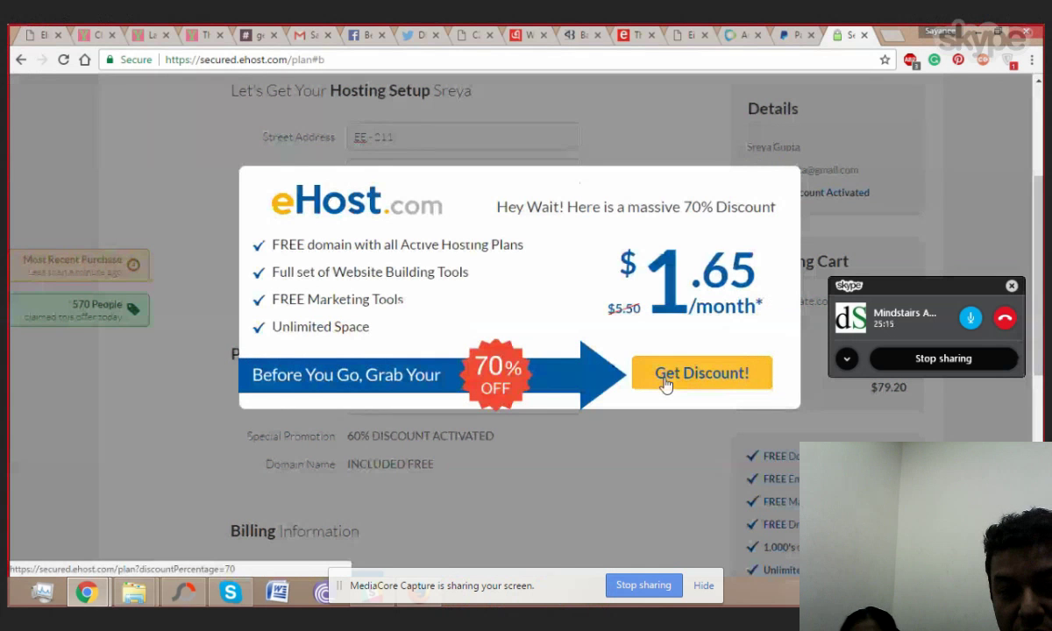
Step: Accept the 70% discount for a $59.40 total and add the flat number to the street address
{"action": "left_click", "coordinate": [666, 384]}
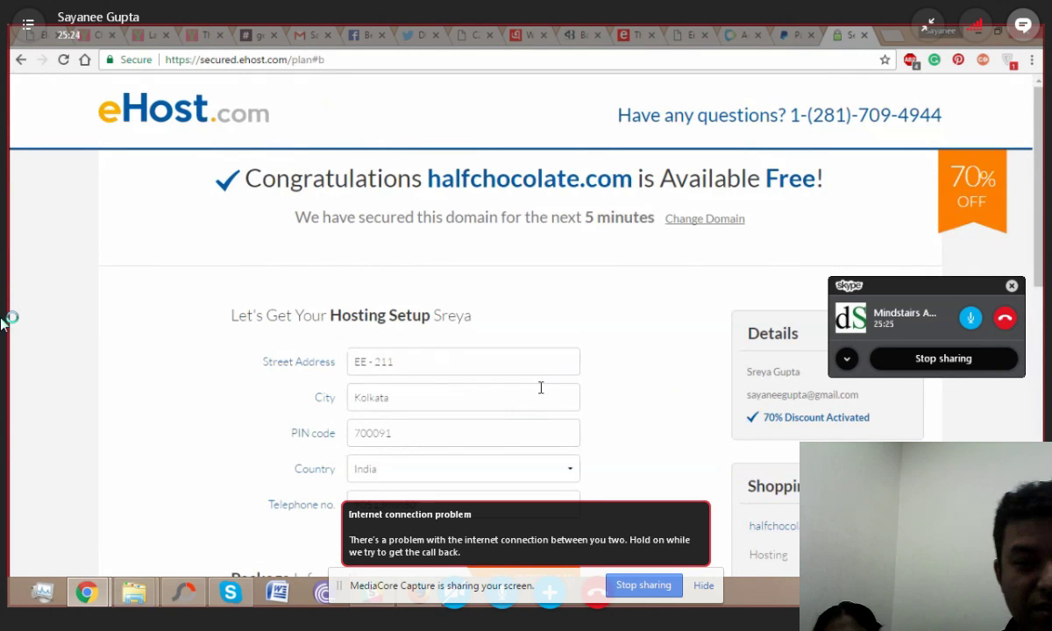
{"action": "left_click", "coordinate": [424, 361]}
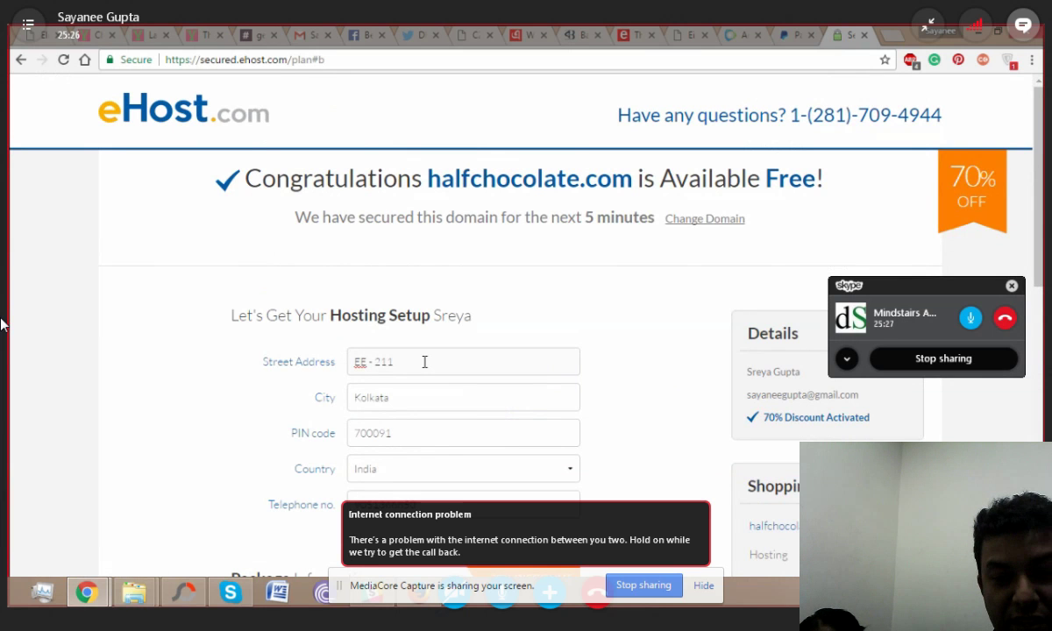
{"action": "type", "text": ","}
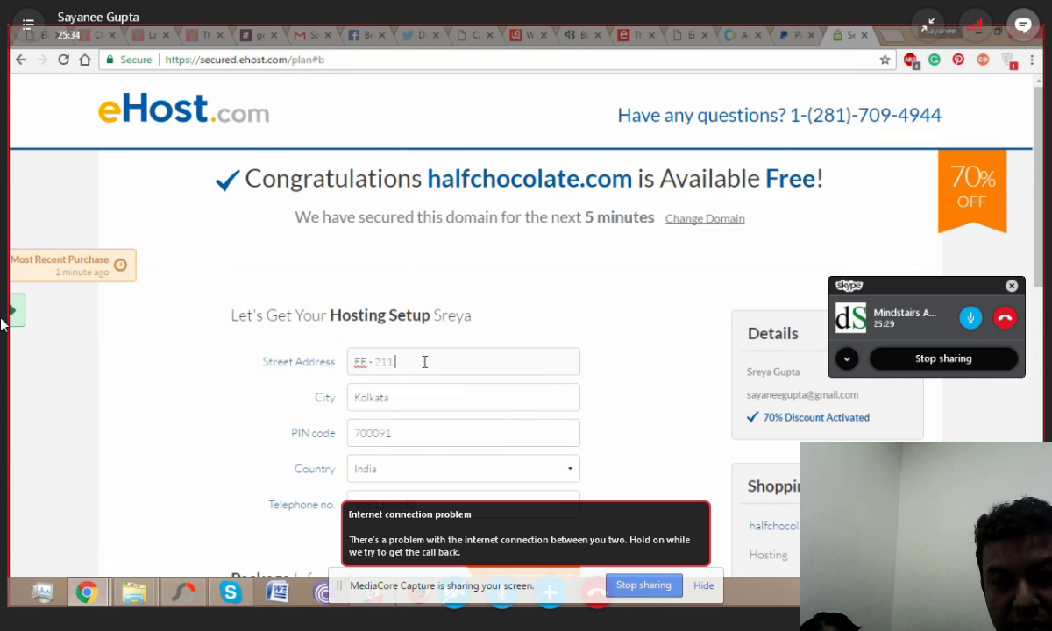
{"action": "type", "text": ", 3B"}
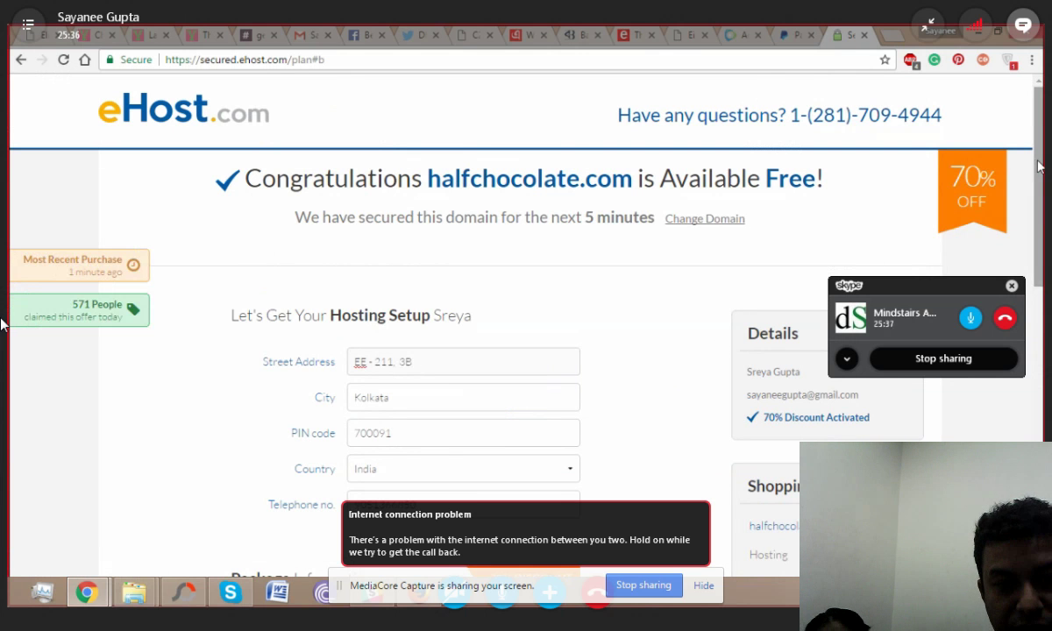
Step: Scroll down to the Billing section, then switch to the Firefox window
{"action": "scroll", "coordinate": [1, 324], "scroll_direction": "down", "scroll_amount": 4}
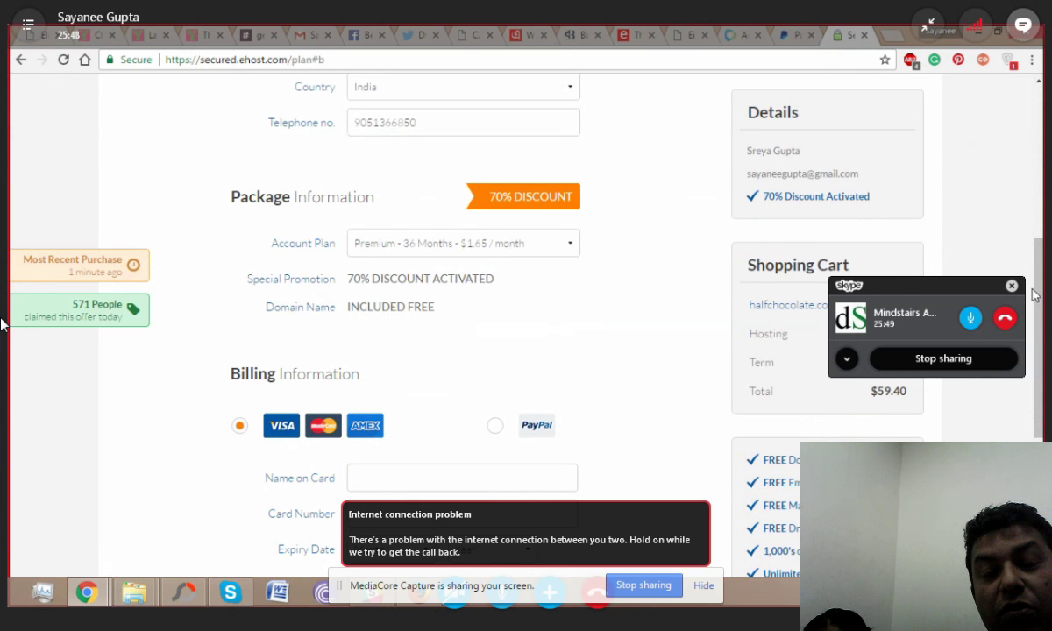
{"action": "left_click_drag", "start_coordinate": [1034, 295], "coordinate": [1041, 333]}
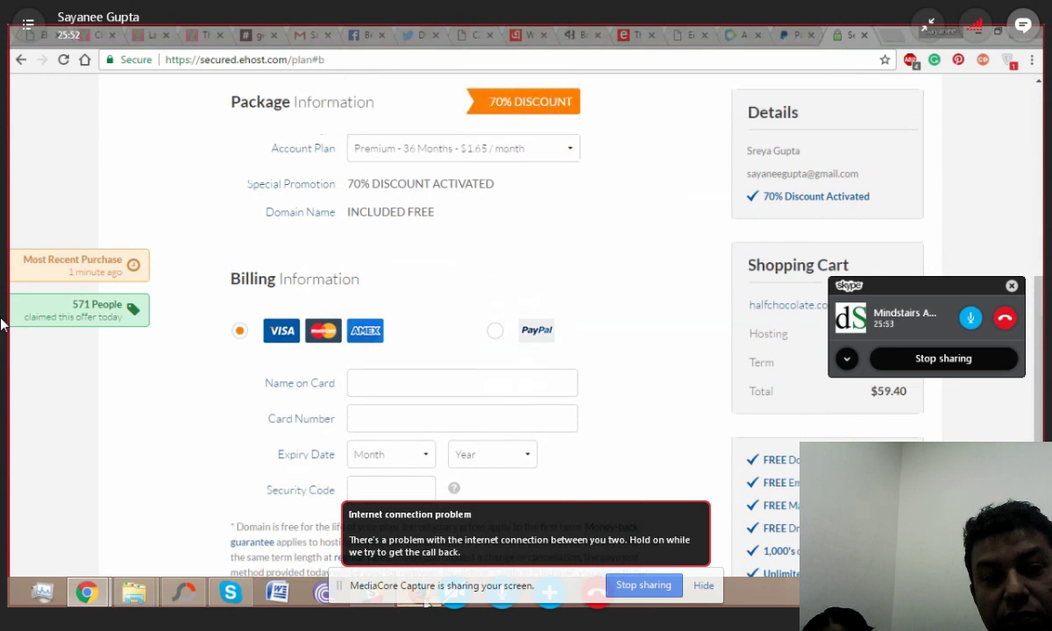
{"action": "left_click", "coordinate": [425, 600]}
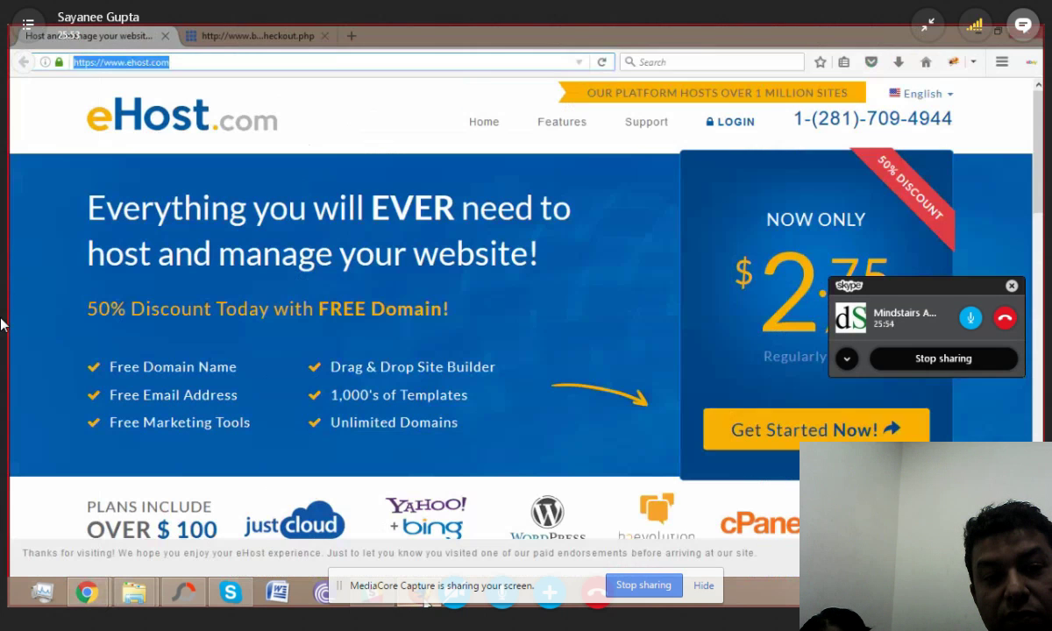
Step: Open the Bluehost checkout tab and view the ₹6,092.00 halfchocolate.com order summary
{"action": "left_click", "coordinate": [226, 36]}
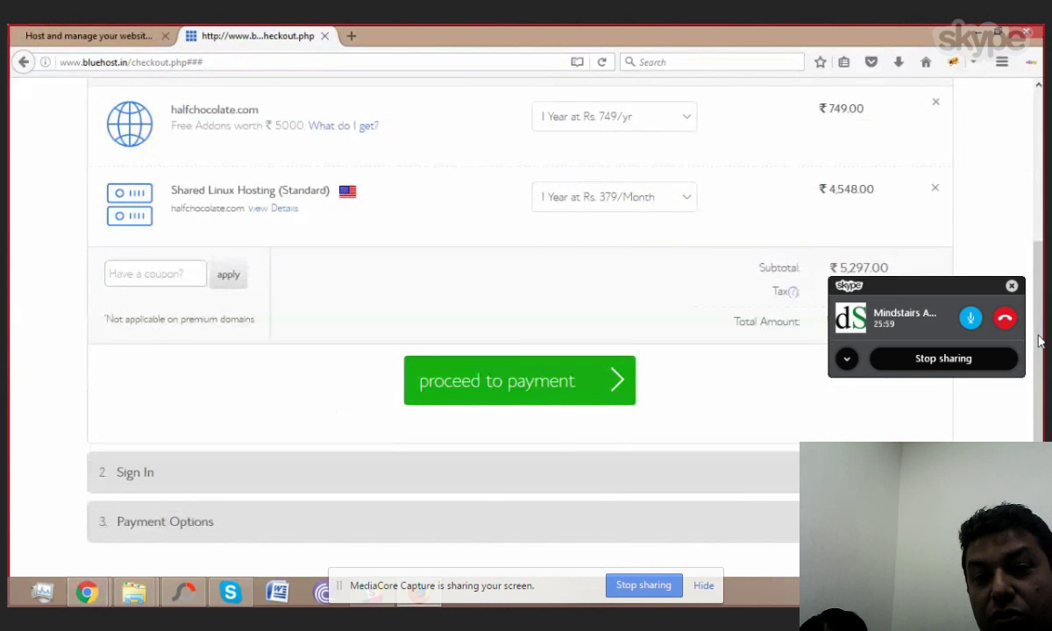
{"action": "left_click_drag", "start_coordinate": [1042, 316], "coordinate": [1021, 251]}
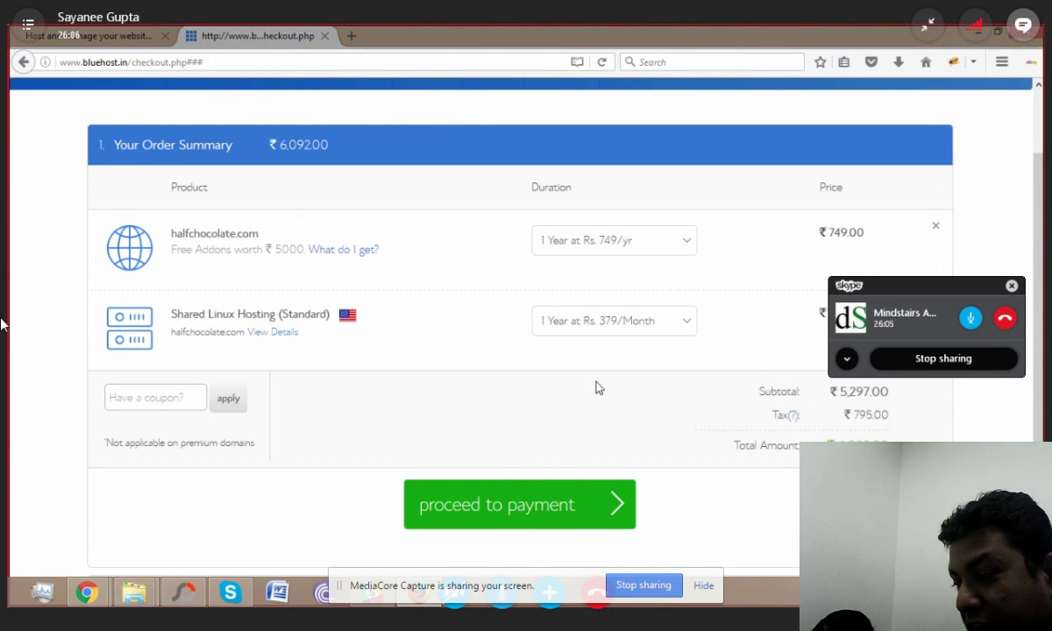
Step: Back in Chrome, choose PayPal under Billing Information and complete the eHost order
{"action": "mouse_move", "coordinate": [86, 593]}
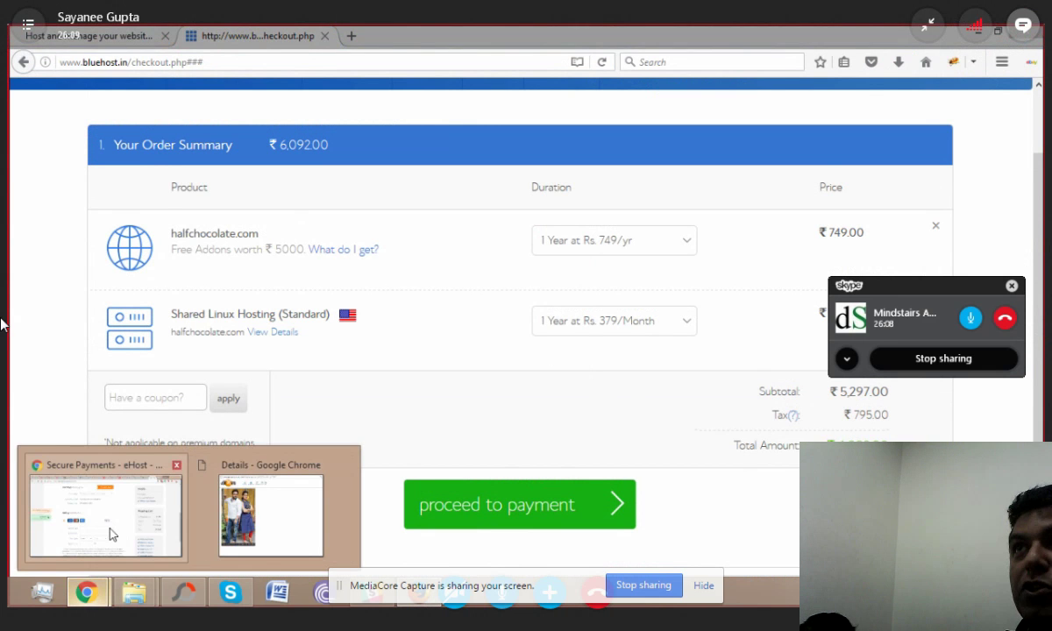
{"action": "left_click", "coordinate": [112, 534]}
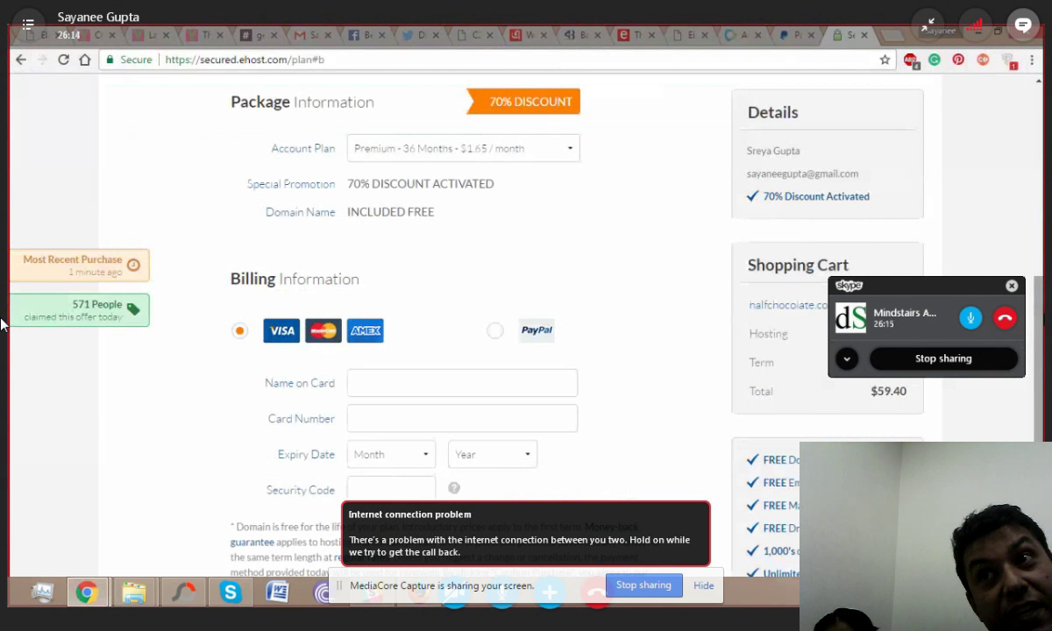
{"action": "scroll", "coordinate": [3, 324], "scroll_direction": "down", "scroll_amount": 3}
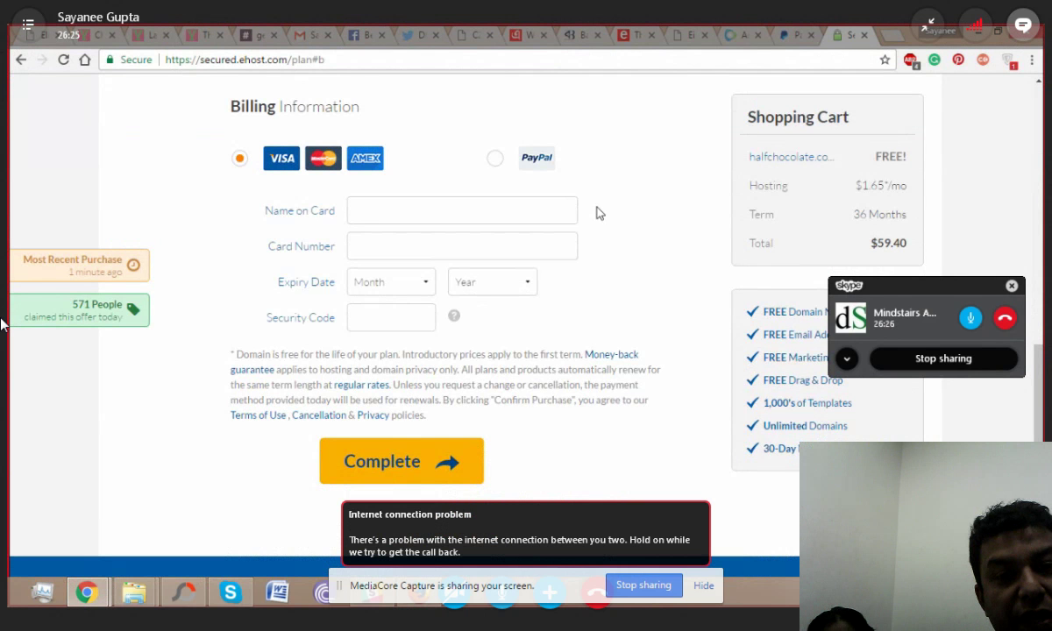
{"action": "left_click", "coordinate": [497, 160]}
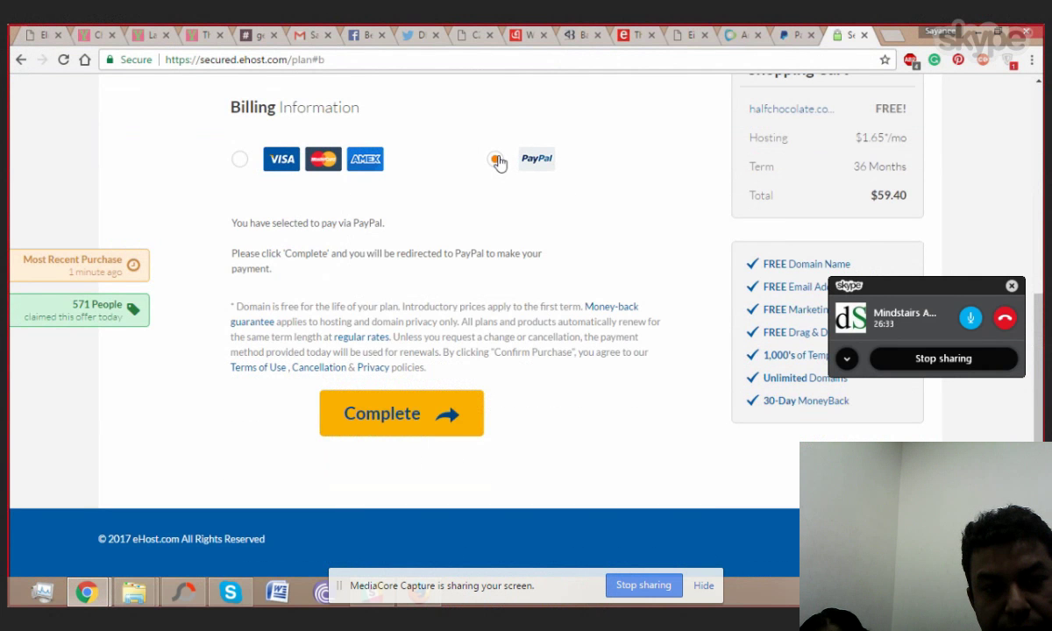
{"action": "left_click", "coordinate": [399, 414]}
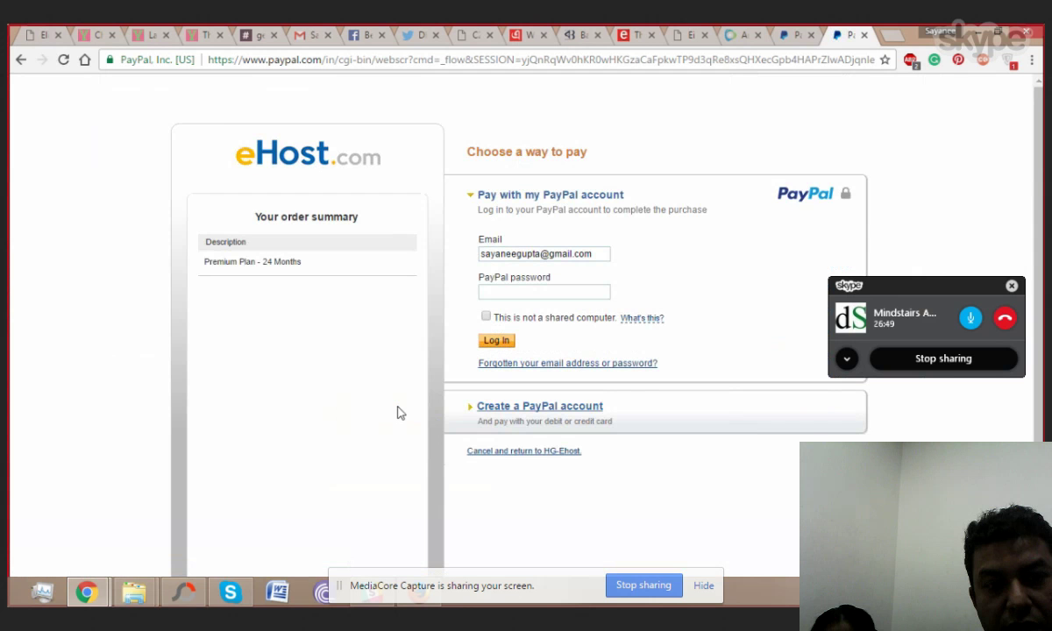
Step: Enter the PayPal account password and log in
{"action": "left_click", "coordinate": [545, 292]}
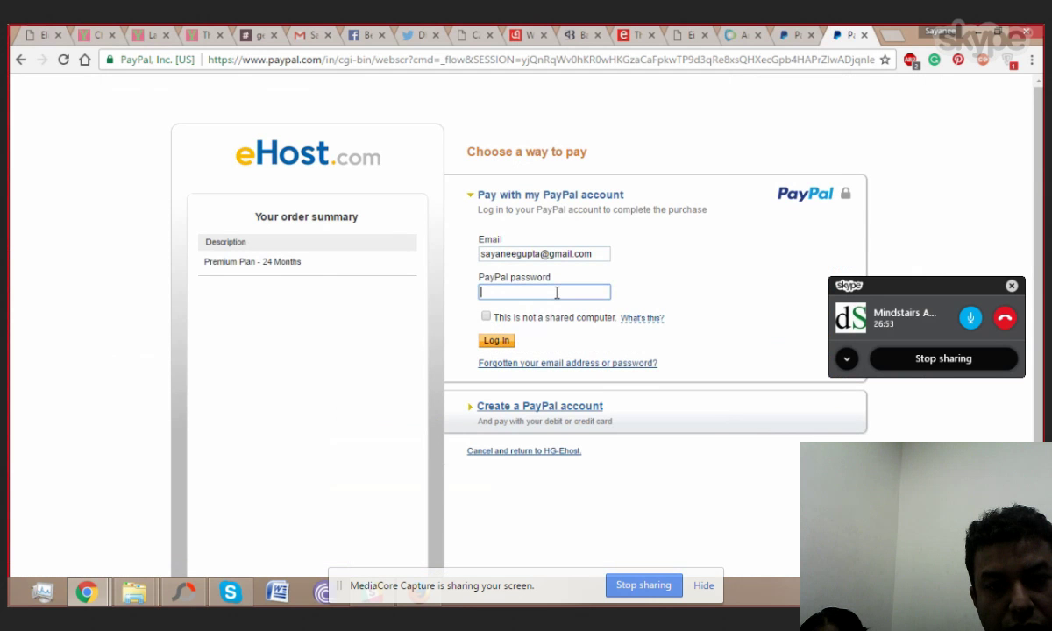
{"action": "type", "text": "••••••••••"}
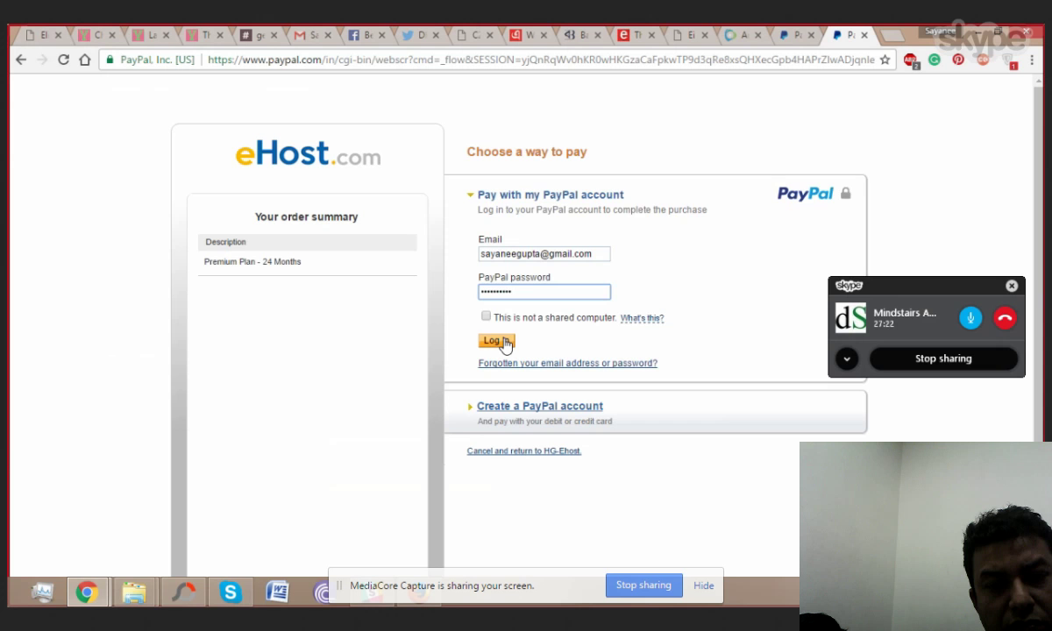
{"action": "left_click", "coordinate": [498, 342]}
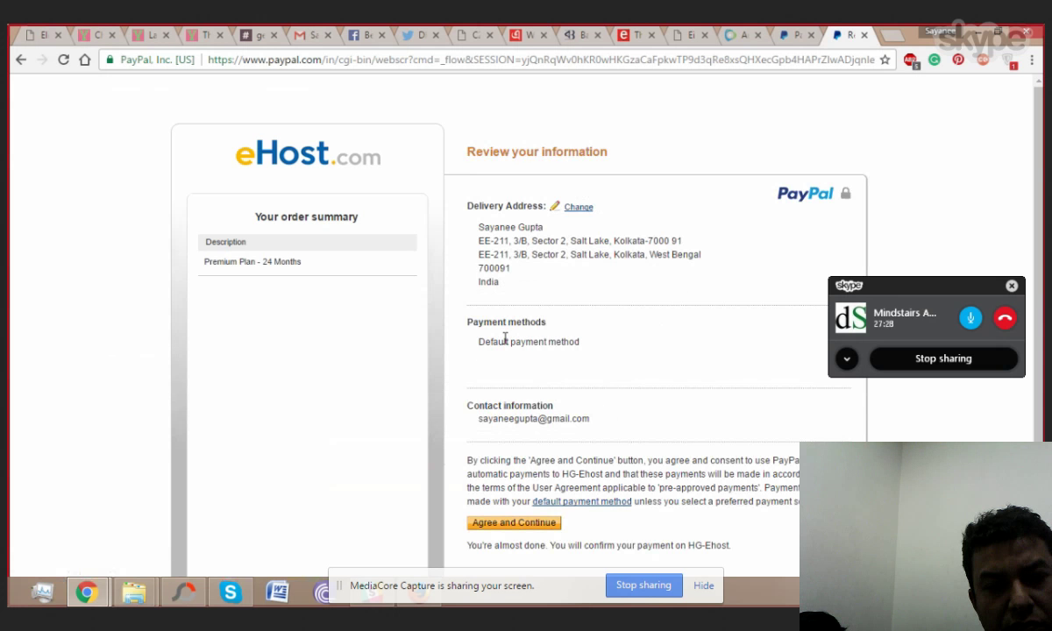
Step: Agree to the PayPal payment terms for HG-Ehost and continue back to eHost
{"action": "scroll", "coordinate": [505, 339], "scroll_direction": "down", "scroll_amount": 1}
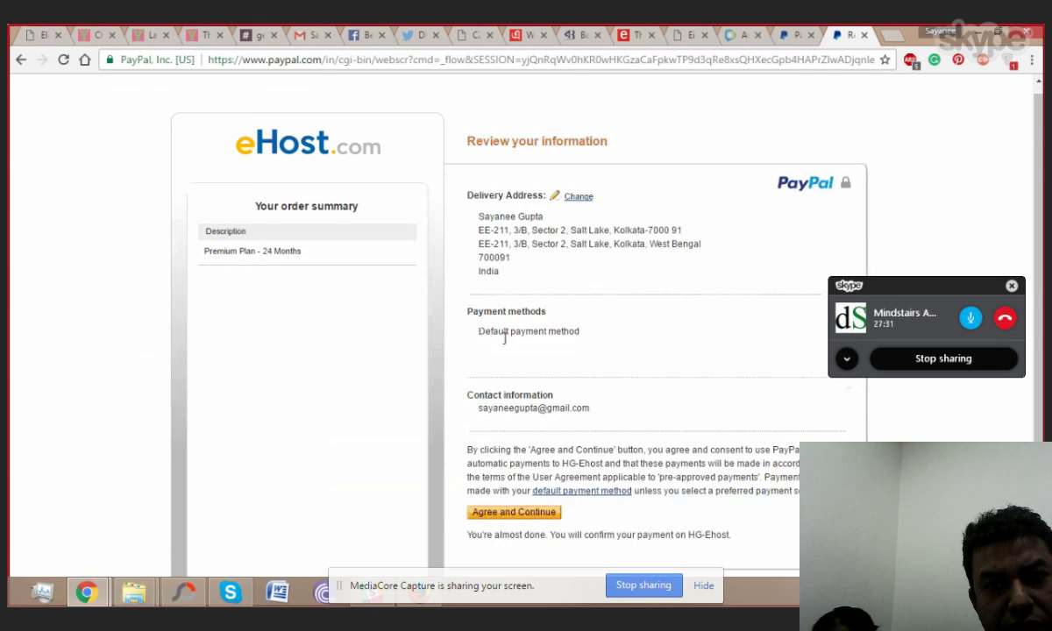
{"action": "scroll", "coordinate": [506, 338], "scroll_direction": "down", "scroll_amount": 2}
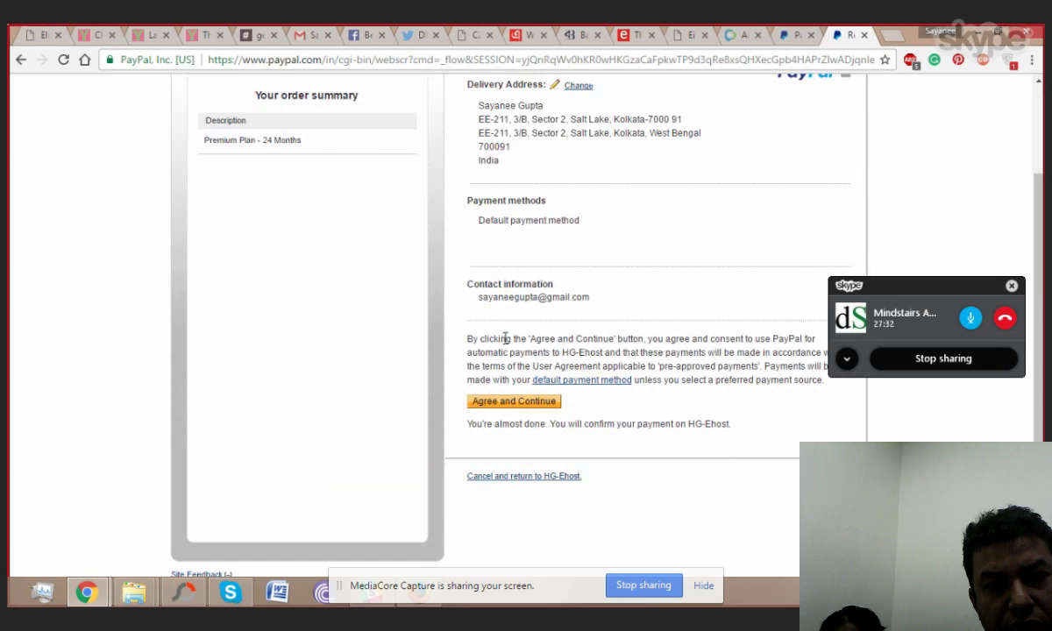
{"action": "left_click", "coordinate": [519, 402]}
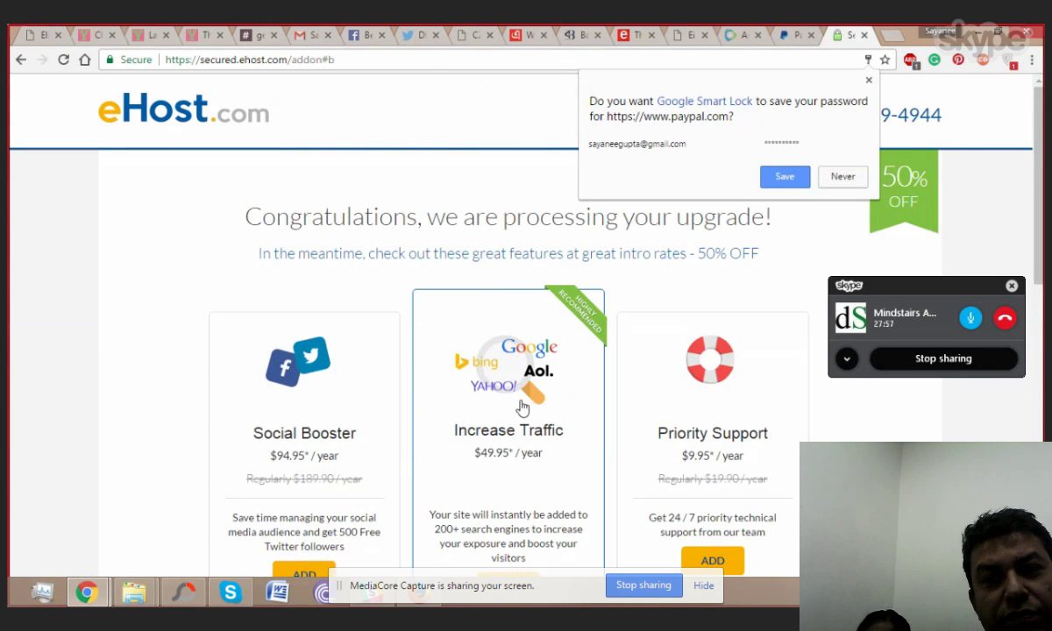
Step: Look over the SiteLock, SEO eBook and Site Directory add-on offers, then return to the top
{"action": "scroll", "coordinate": [522, 408], "scroll_direction": "down", "scroll_amount": 5}
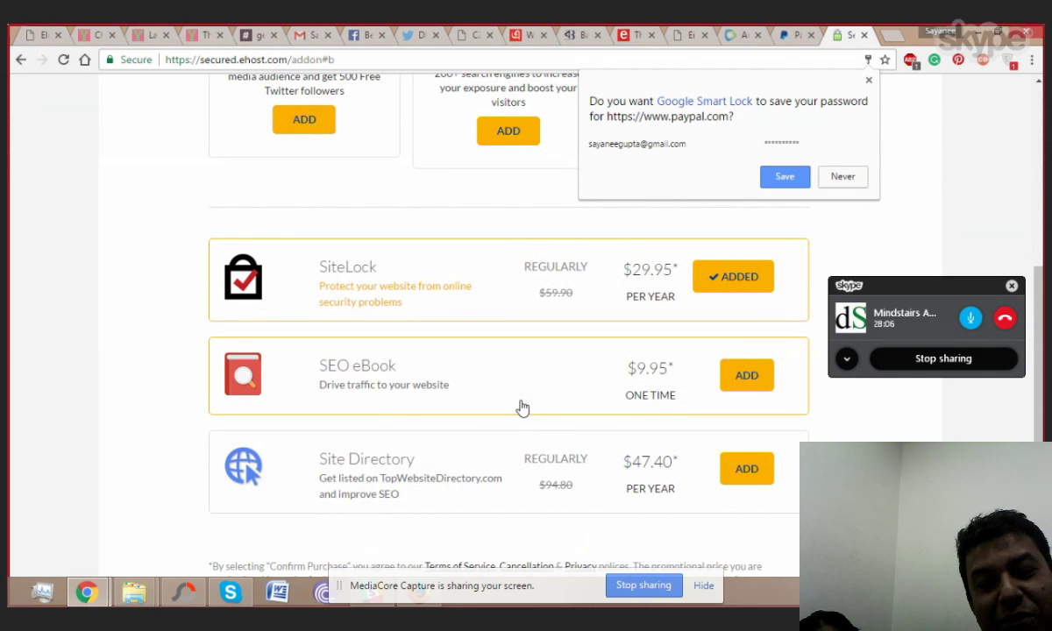
{"action": "scroll", "coordinate": [522, 408], "scroll_direction": "up", "scroll_amount": 5}
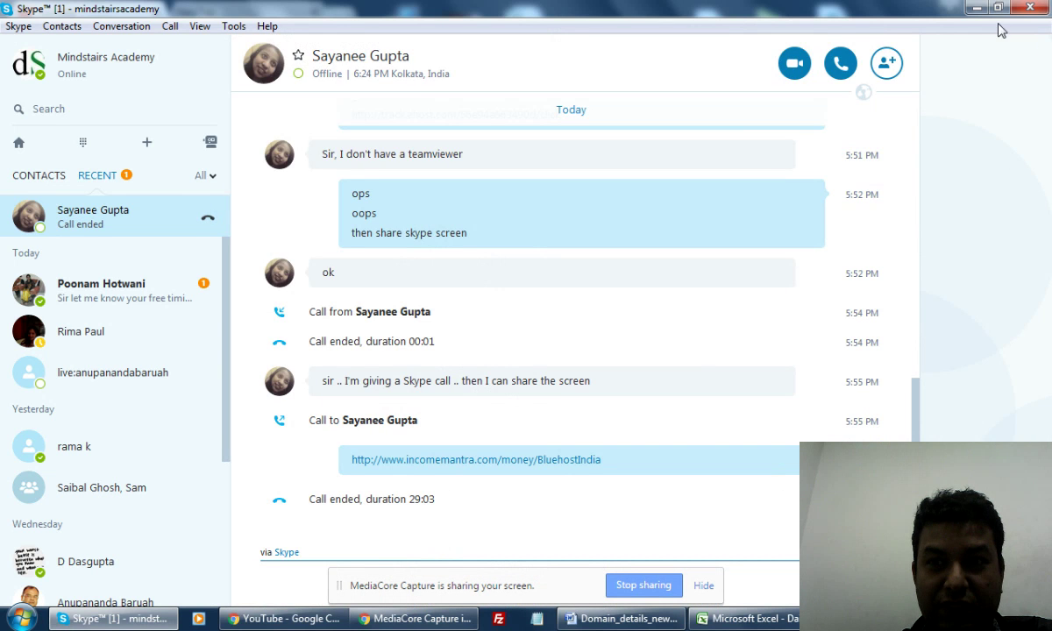
Step: Minimise Skype and reload the YouTube home page in Chrome
{"action": "left_click", "coordinate": [976, 8]}
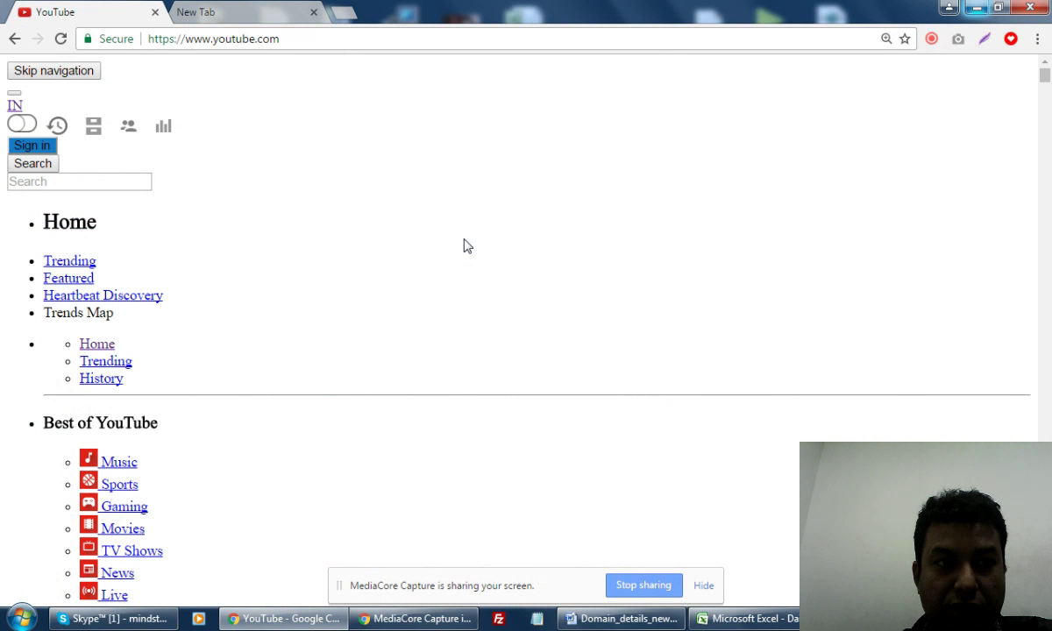
{"action": "left_click", "coordinate": [61, 39]}
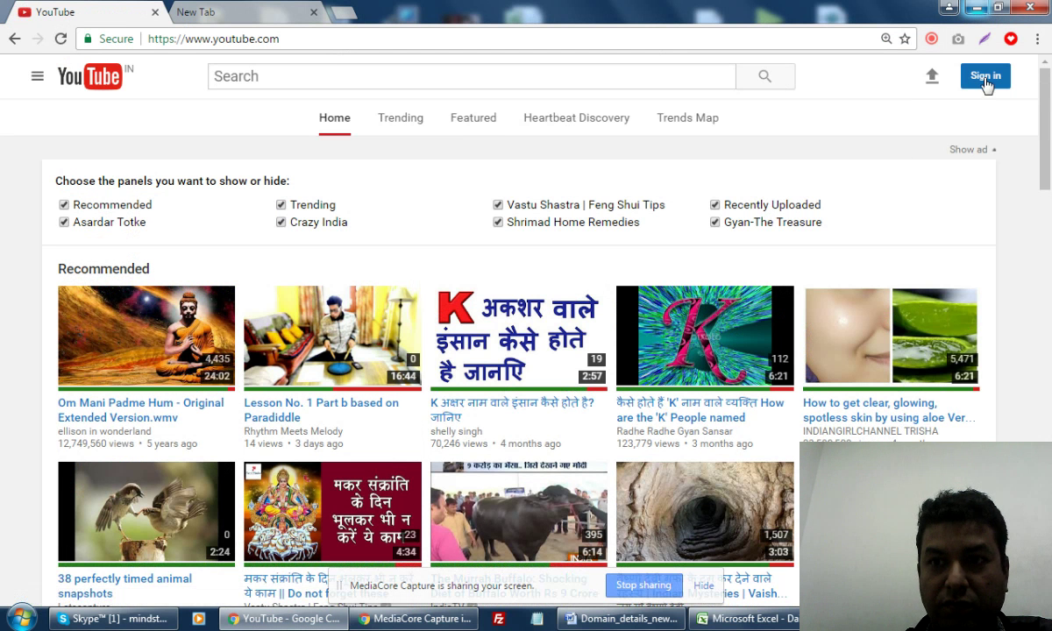
Step: Open 'Lesson No. 1 Part b based on Paradiddle' in a new tab and switch to it
{"action": "right_click", "coordinate": [384, 401]}
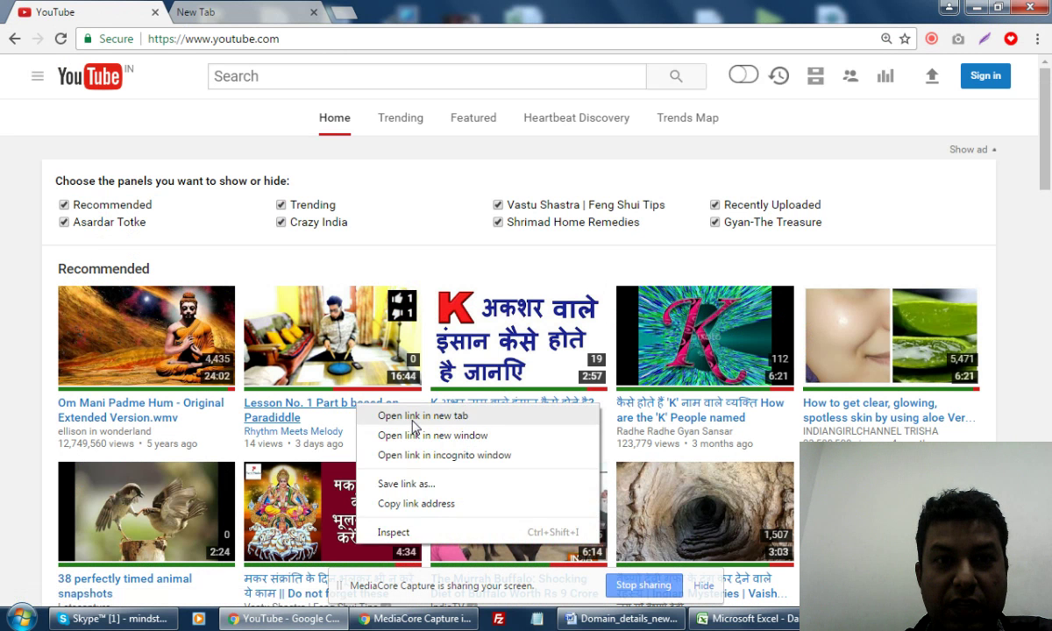
{"action": "left_click", "coordinate": [412, 416]}
{"action": "left_click", "coordinate": [250, 12]}
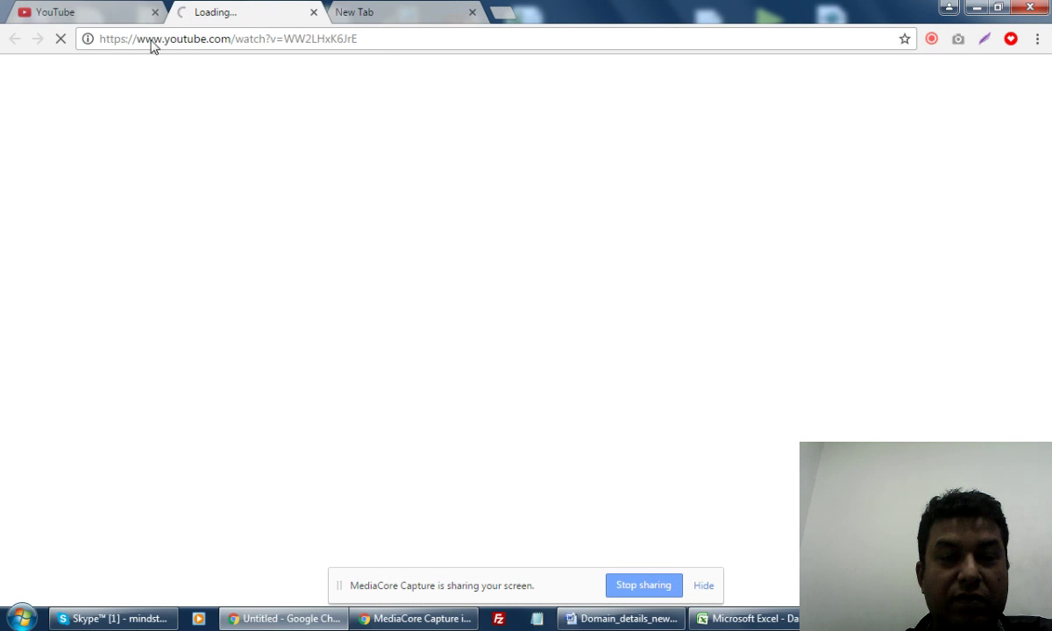
{"action": "left_click", "coordinate": [101, 15]}
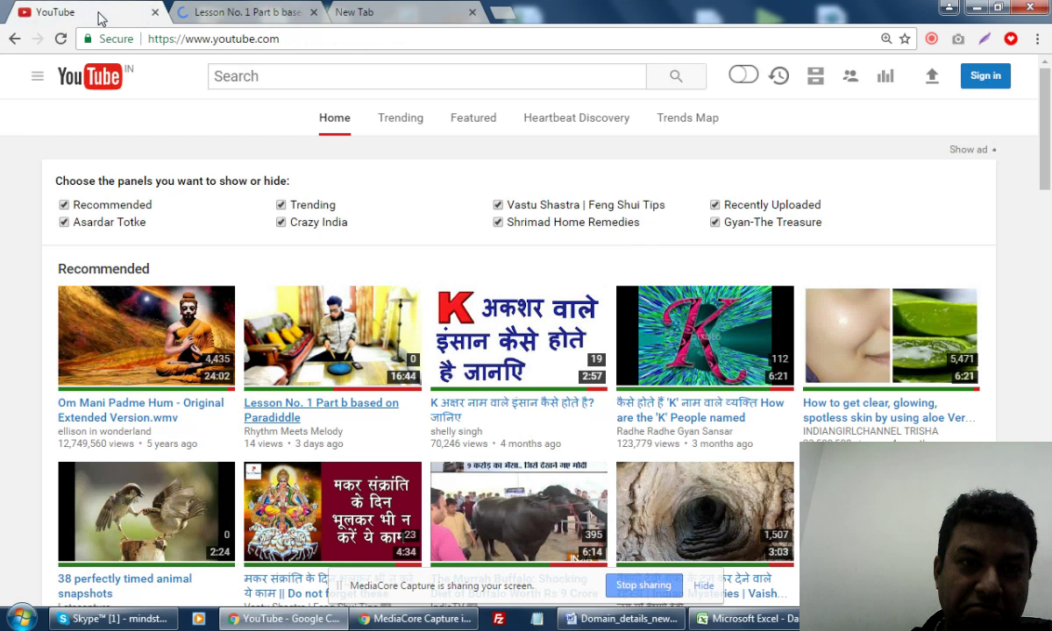
{"action": "left_click", "coordinate": [232, 13]}
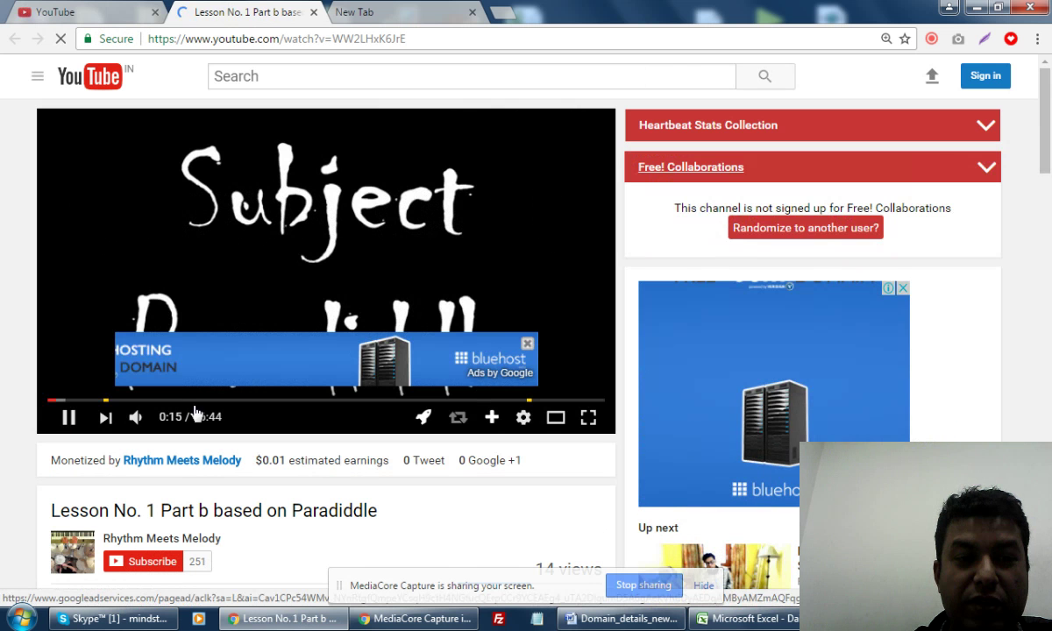
Step: Close the Bluehost overlay ad and jump the Paradiddle lesson ahead to 0:55
{"action": "left_click", "coordinate": [527, 344]}
{"action": "left_click", "coordinate": [78, 402]}
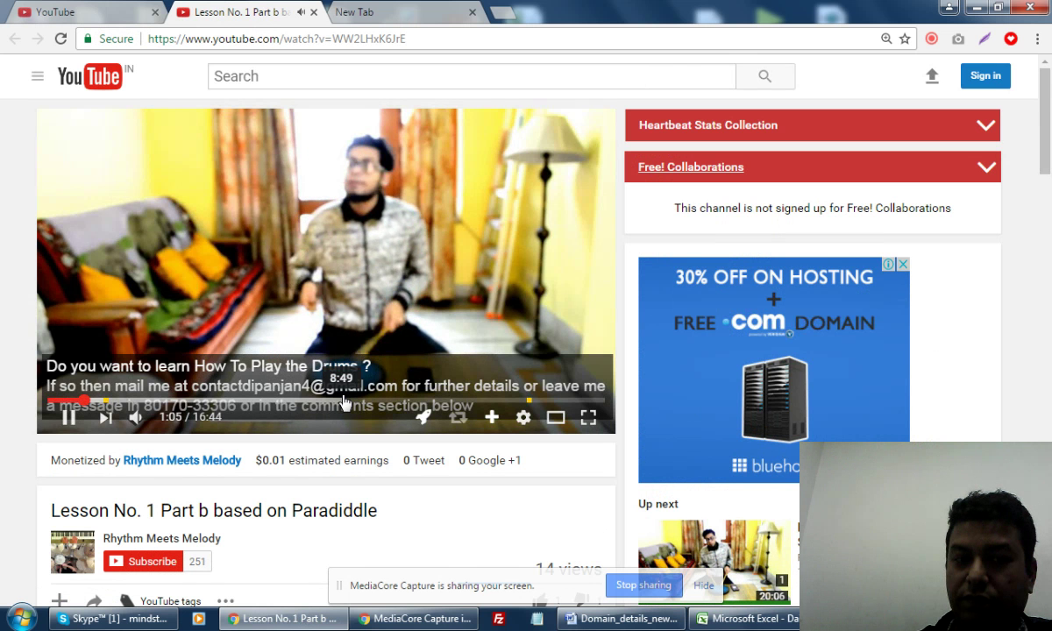
Step: Turn the video volume up to full
{"action": "mouse_move", "coordinate": [166, 424]}
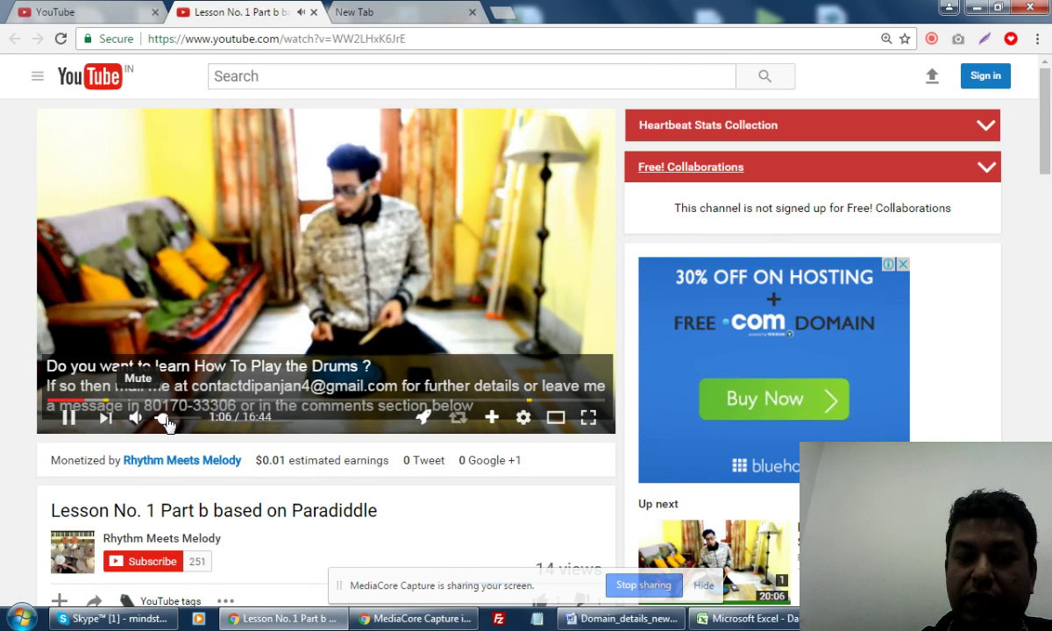
{"action": "left_click_drag", "start_coordinate": [166, 424], "coordinate": [196, 419]}
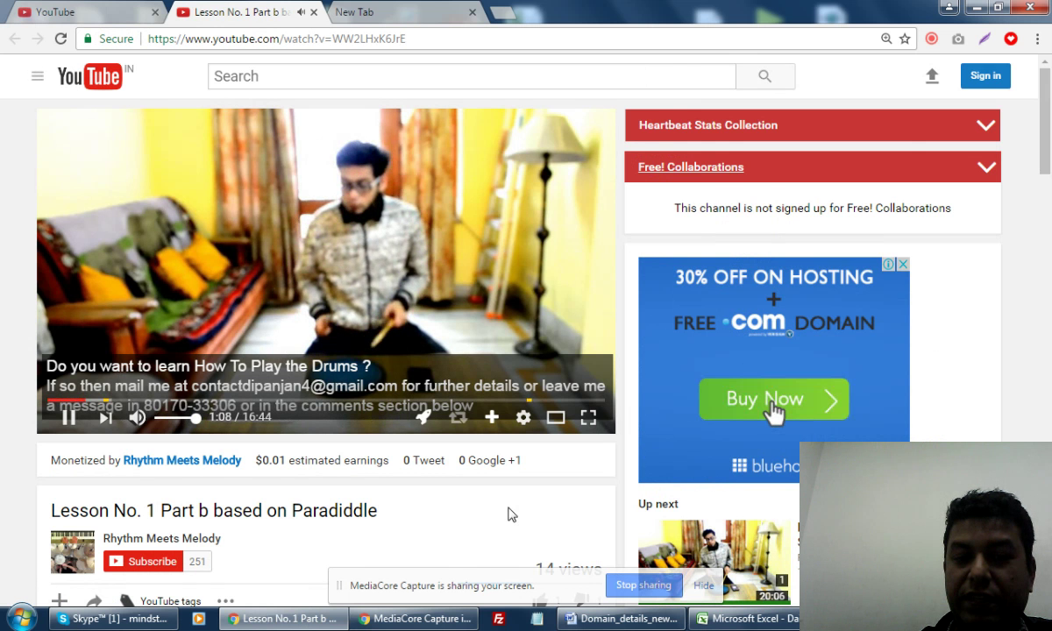
{"action": "scroll", "coordinate": [512, 515], "scroll_direction": "down", "scroll_amount": 7}
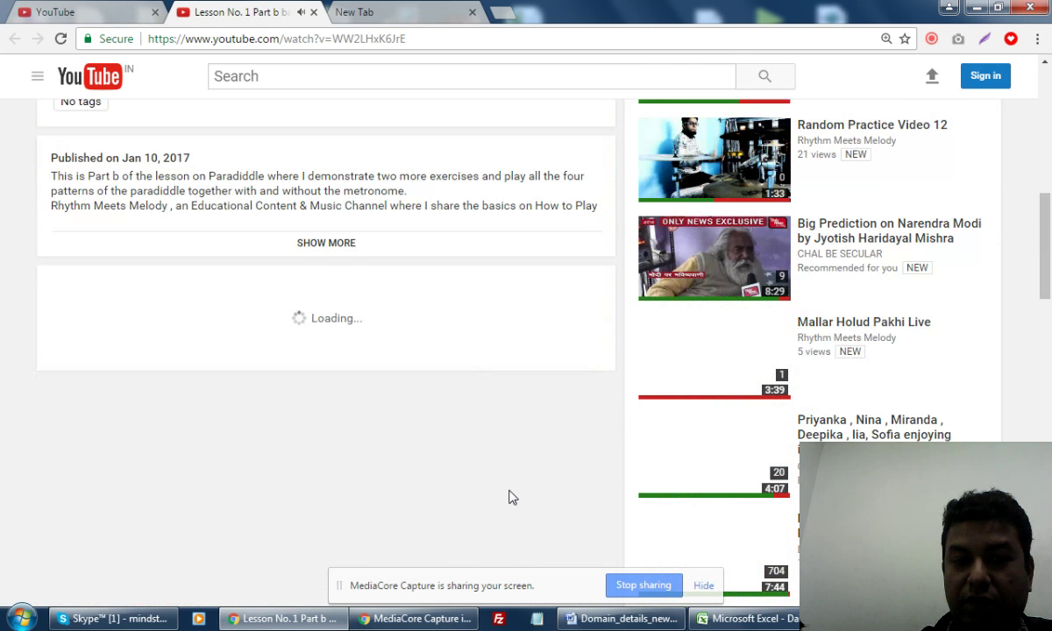
{"action": "scroll", "coordinate": [512, 497], "scroll_direction": "down", "scroll_amount": 2}
{"action": "scroll", "coordinate": [513, 497], "scroll_direction": "up", "scroll_amount": 6}
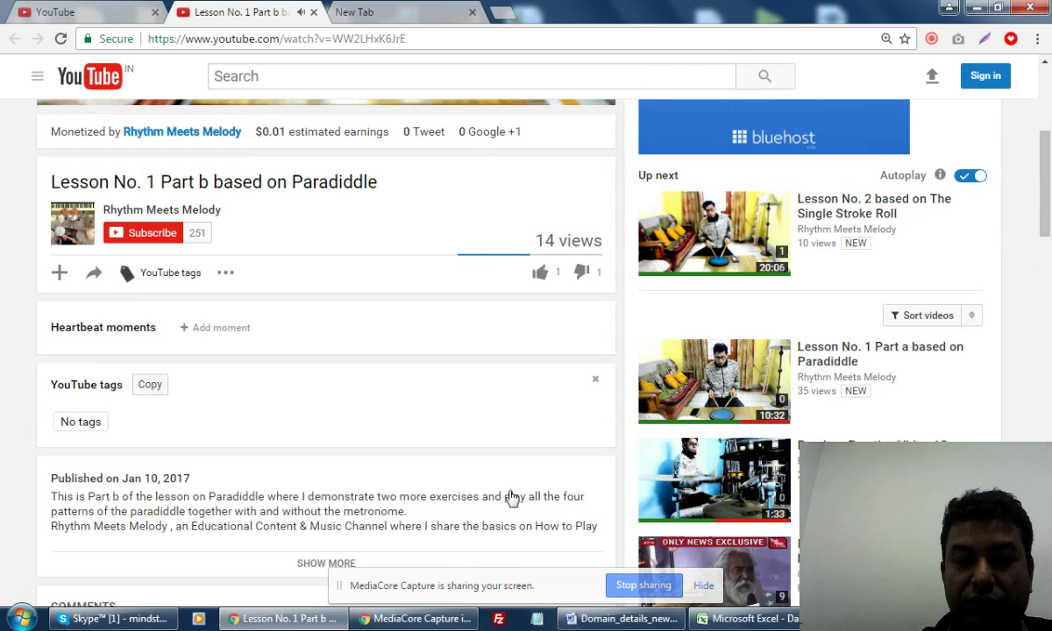
{"action": "scroll", "coordinate": [513, 498], "scroll_direction": "up", "scroll_amount": 4}
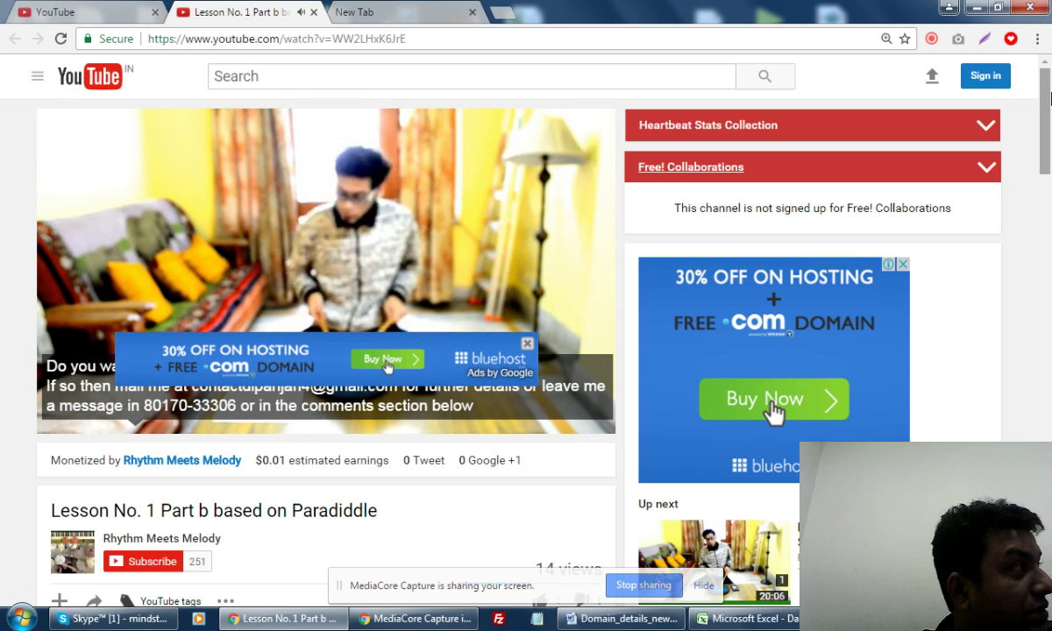
Step: Return to the top of the YouTube page and go to Google sign-in via Sign in
{"action": "scroll", "coordinate": [1050, 129], "scroll_direction": "down", "scroll_amount": 4}
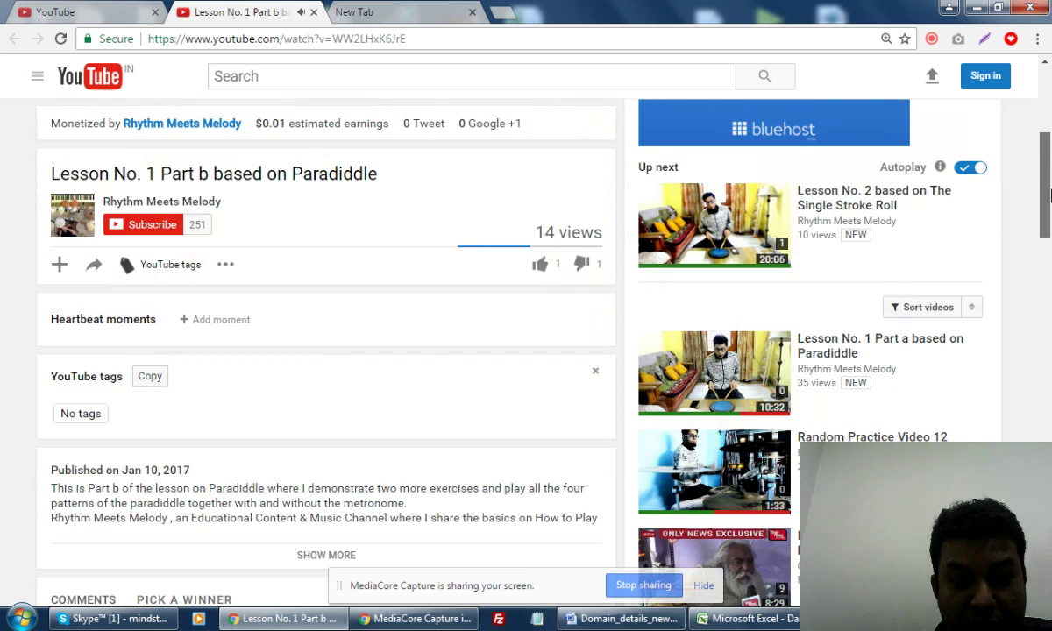
{"action": "scroll", "coordinate": [1050, 129], "scroll_direction": "up", "scroll_amount": 1}
{"action": "left_click_drag", "start_coordinate": [1049, 130], "coordinate": [1043, 81]}
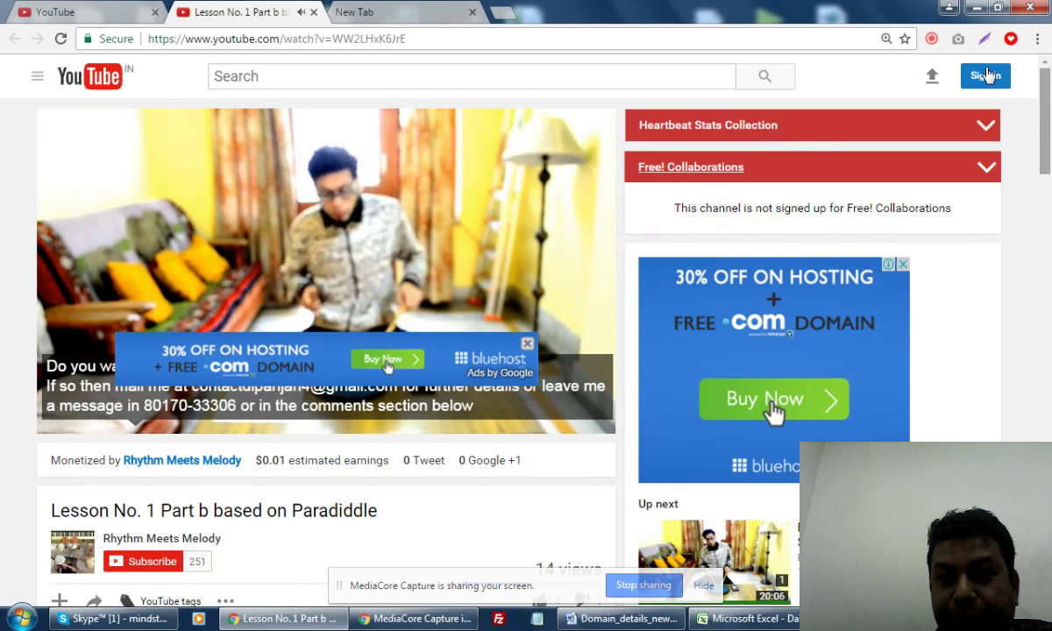
{"action": "left_click", "coordinate": [997, 80]}
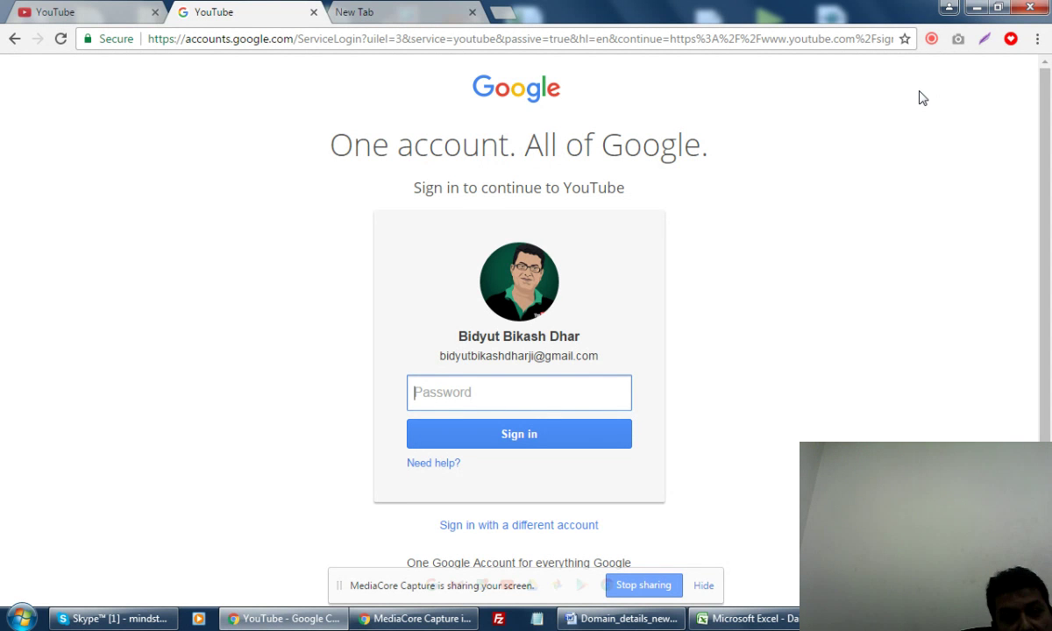
Step: Choose 'Sign in with a different account' instead of entering the saved account's password
{"action": "left_click", "coordinate": [554, 527]}
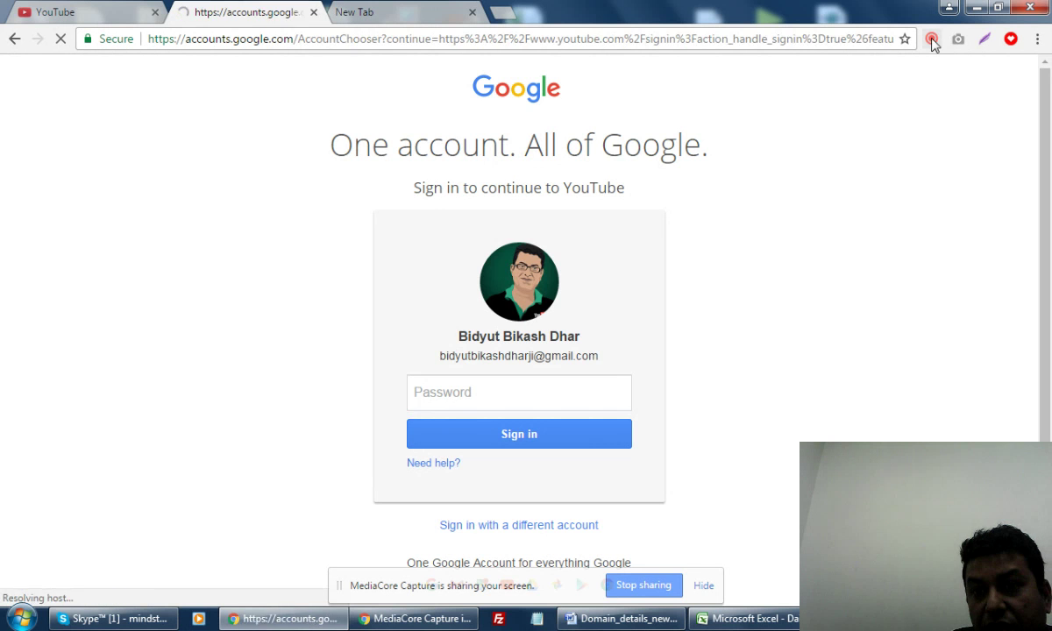